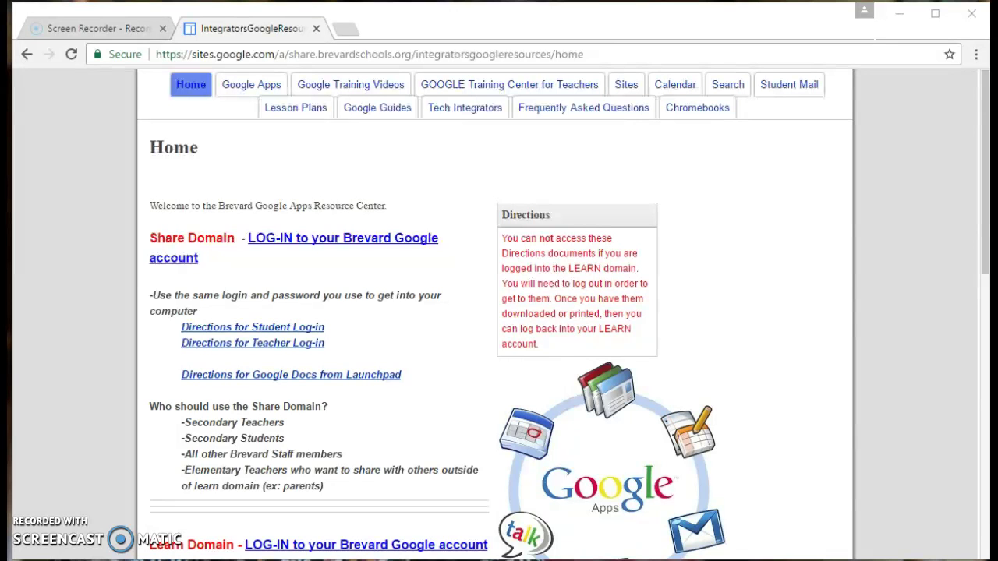
Open the Learn Domain's Google Drive from the resource page and show the files shared with the account.
{"action": "scroll", "coordinate": [290, 477], "scroll_direction": "down", "scroll_amount": 1}
{"action": "left_click", "coordinate": [310, 466]}
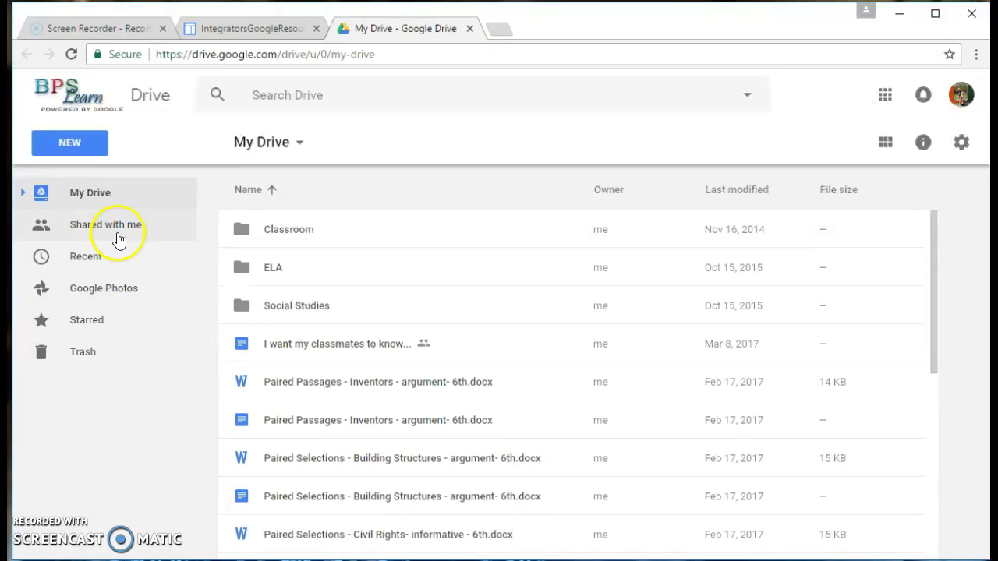
{"action": "left_click", "coordinate": [116, 203]}
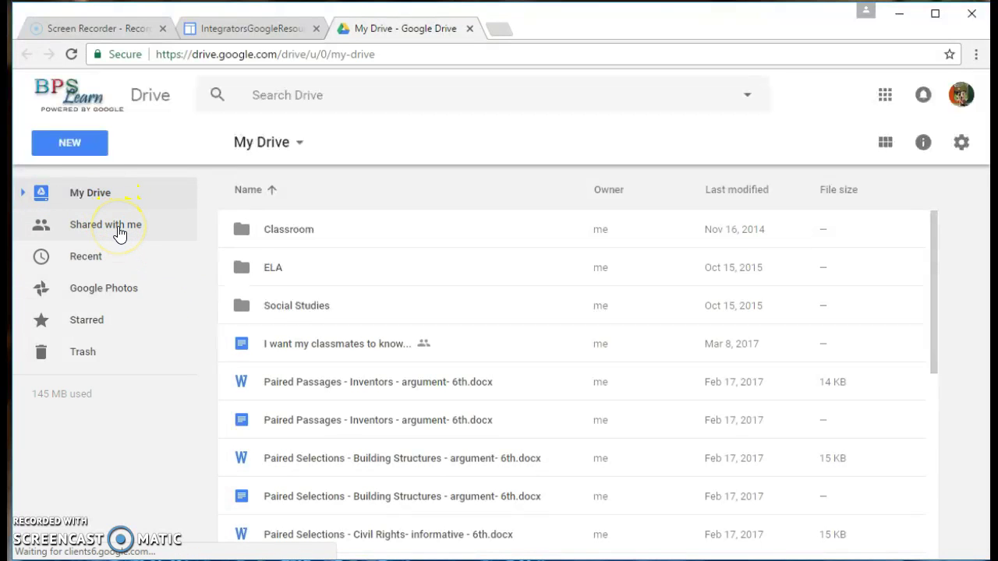
{"action": "left_click", "coordinate": [118, 226]}
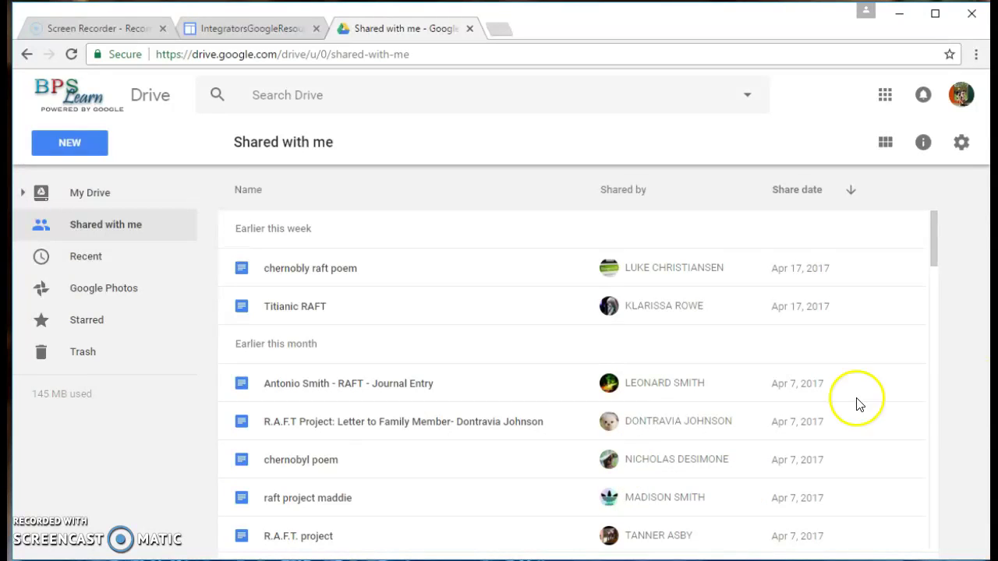
Rename the shared "Titianic RAFT" document by adding the student's first name before the title, and download it.
{"action": "left_click", "coordinate": [389, 310]}
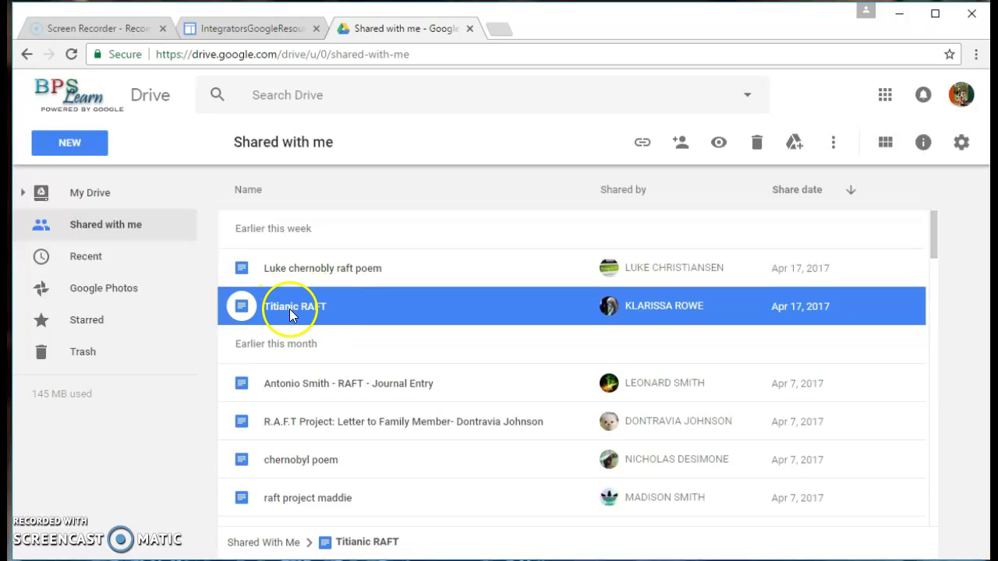
{"action": "right_click", "coordinate": [317, 318]}
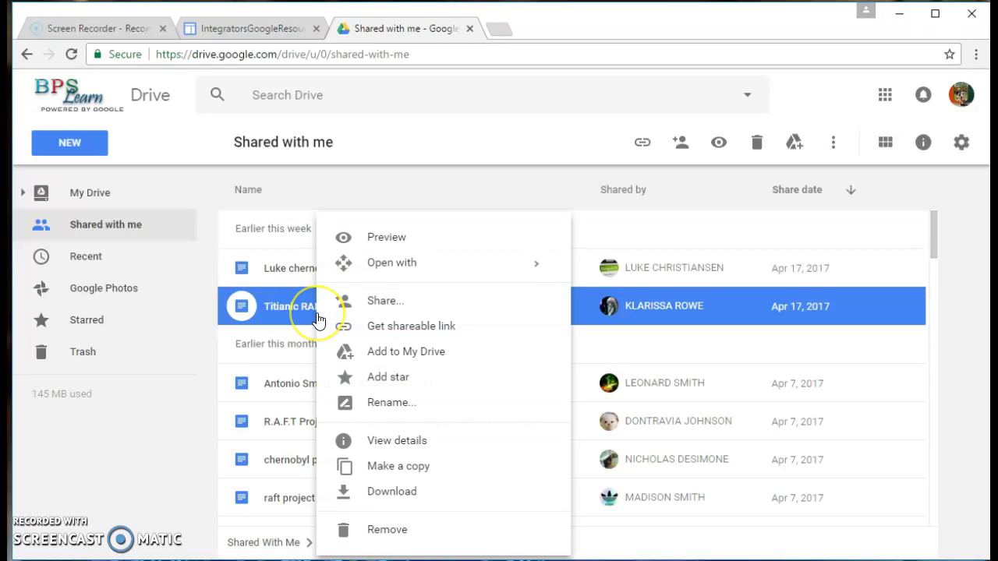
{"action": "left_click", "coordinate": [373, 402]}
{"action": "left_click", "coordinate": [421, 324]}
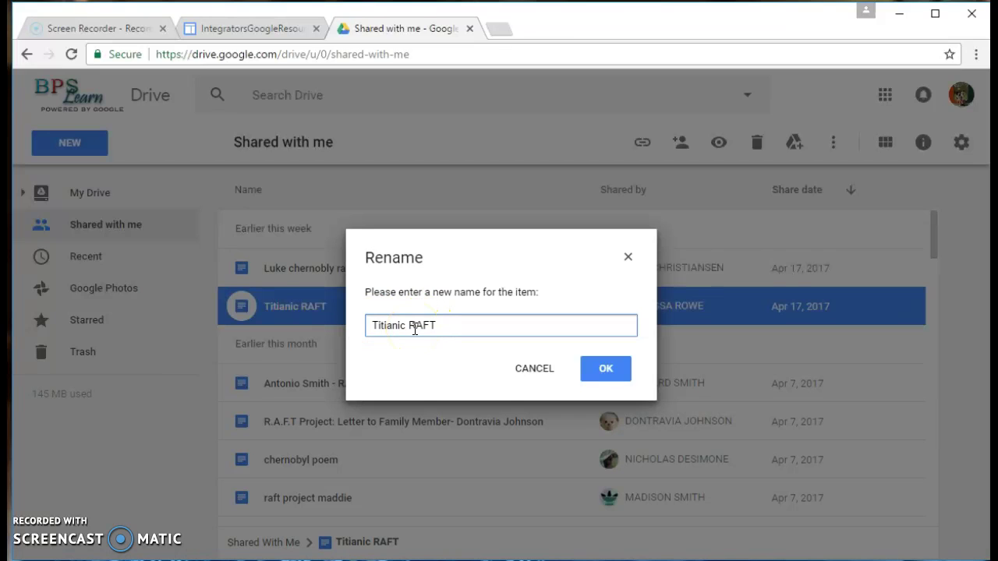
{"action": "type", "text": "Klarissa"}
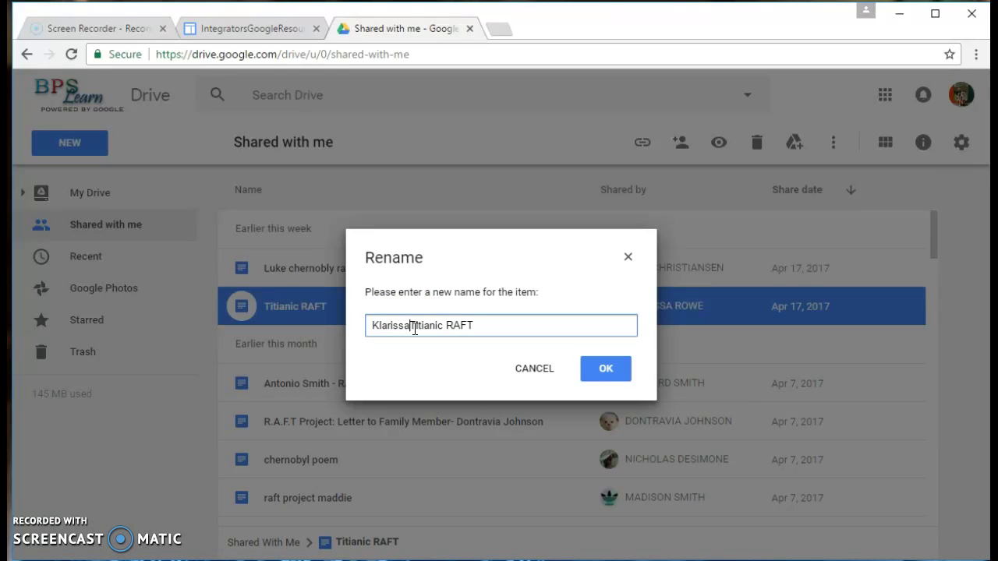
{"action": "left_click", "coordinate": [600, 369]}
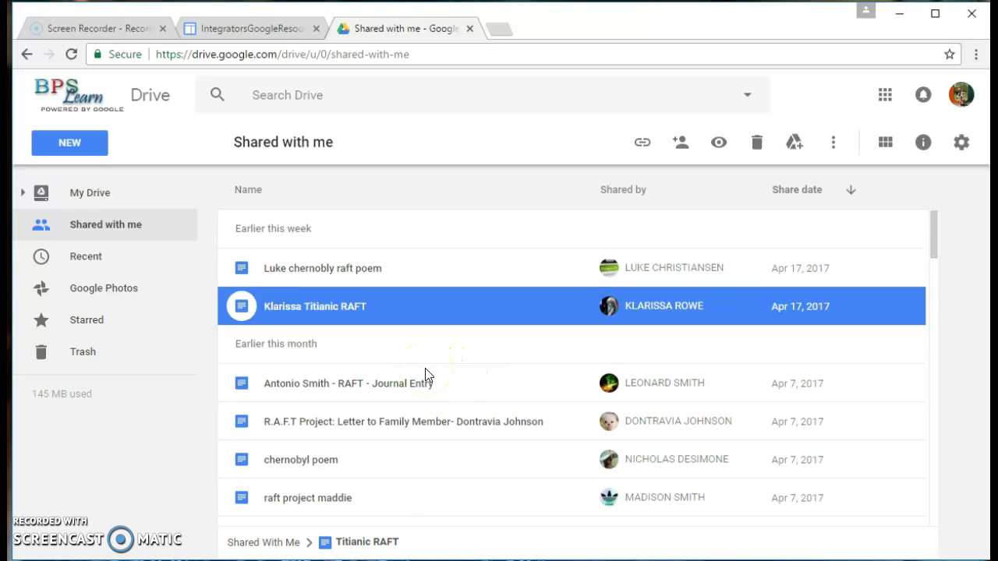
{"action": "right_click", "coordinate": [360, 314]}
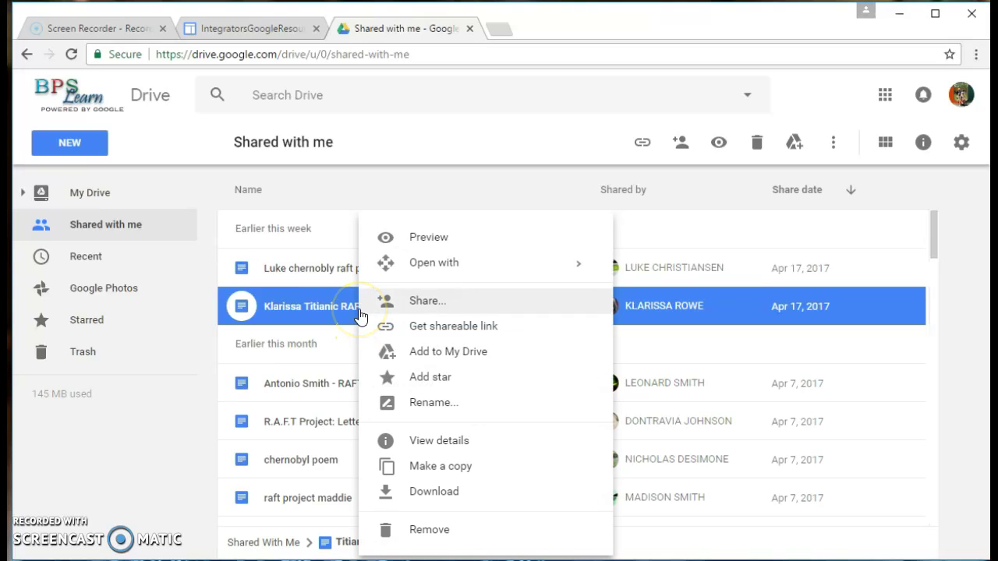
{"action": "left_click", "coordinate": [434, 492]}
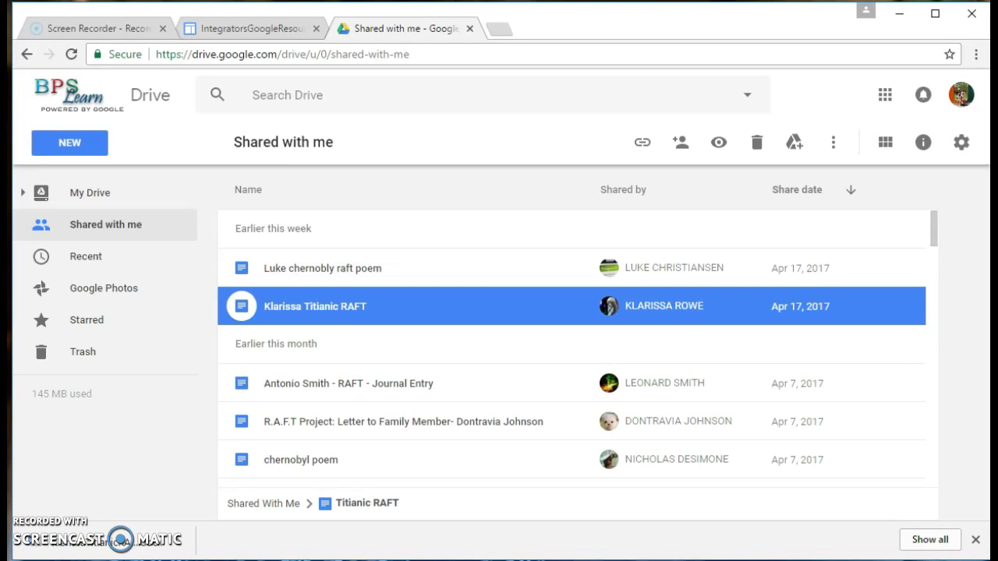
Open the Share Domain's Google Drive from the resource page and create a folder named "STEM Digital Projects" in My Drive.
{"action": "left_click", "coordinate": [244, 31]}
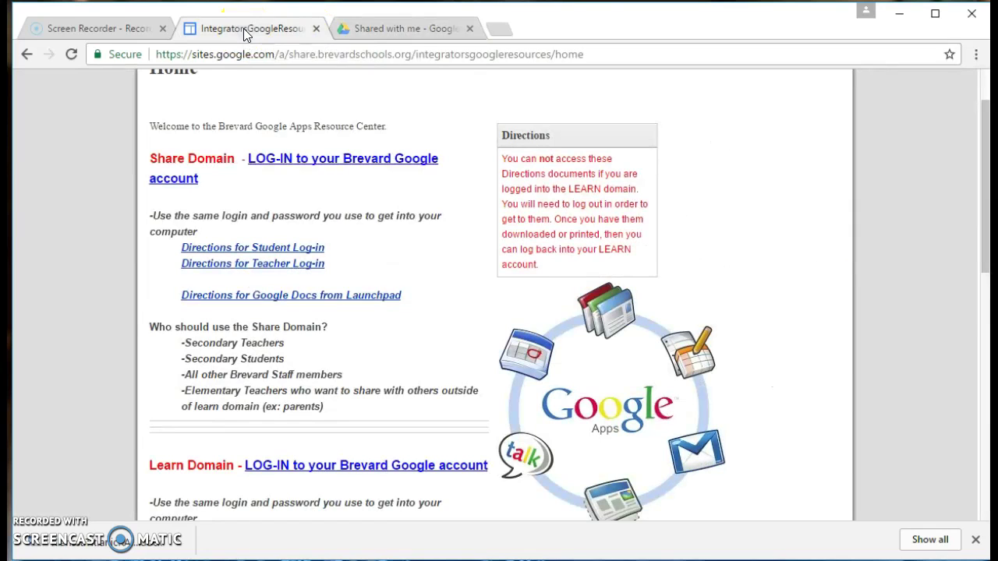
{"action": "left_click", "coordinate": [290, 167]}
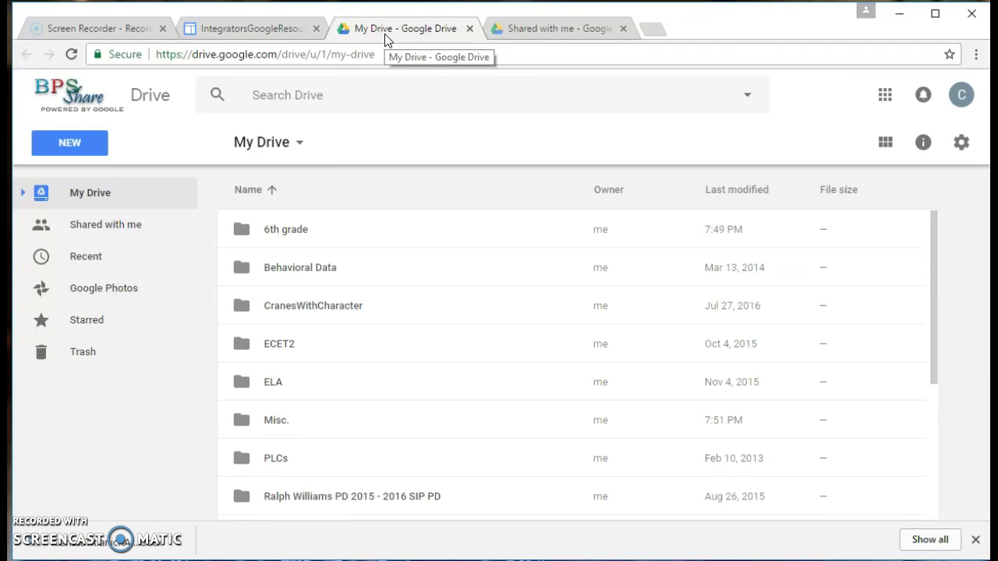
{"action": "left_click", "coordinate": [69, 143]}
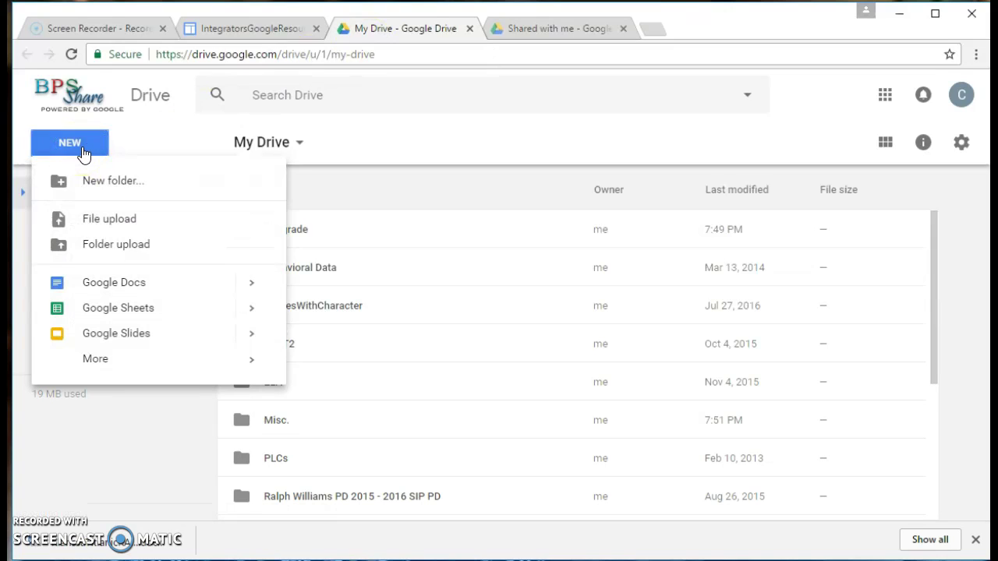
{"action": "left_click", "coordinate": [101, 182]}
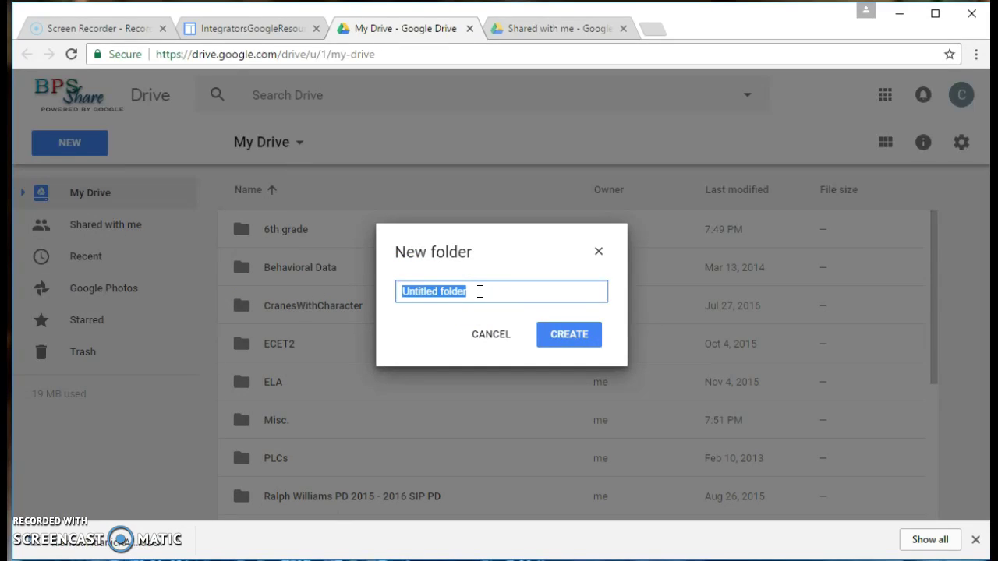
{"action": "type", "text": "STEM Digital Projects"}
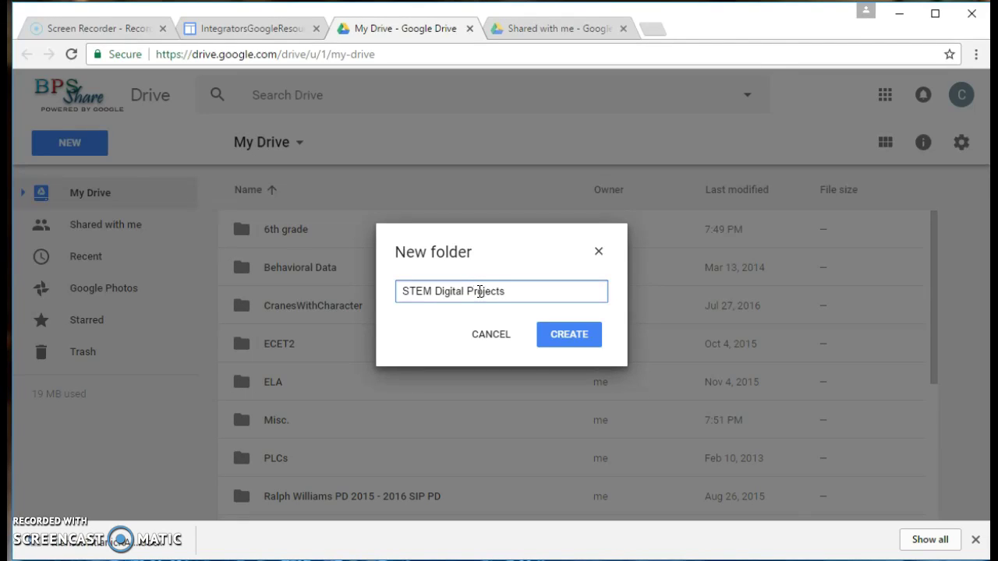
{"action": "key", "text": "BackSpace"}
{"action": "type", "text": "s"}
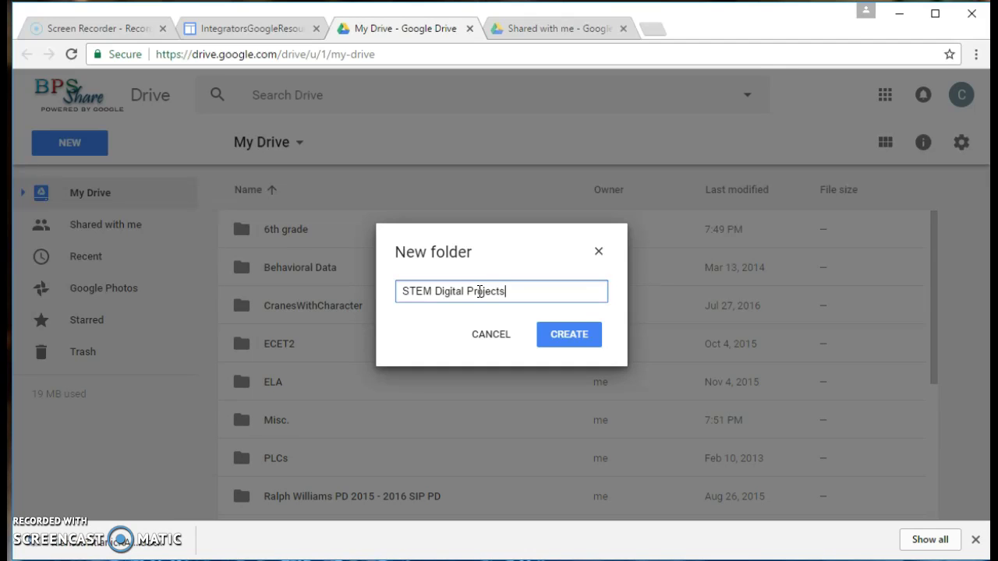
{"action": "left_click", "coordinate": [569, 334]}
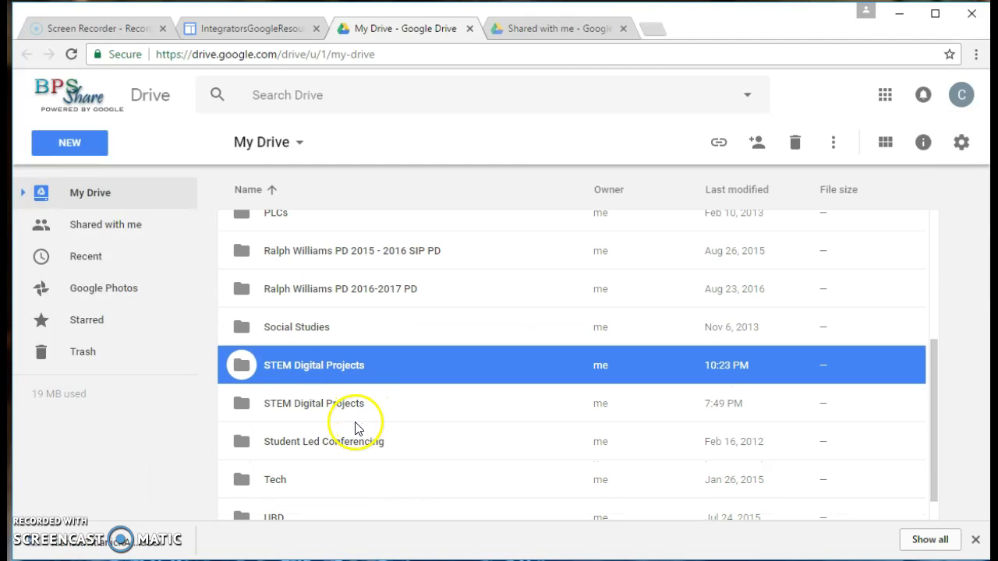
Upload the downloaded Titianic RAFT Word document from Downloads into the new "STEM Digital Projects" folder.
{"action": "double_click", "coordinate": [323, 375]}
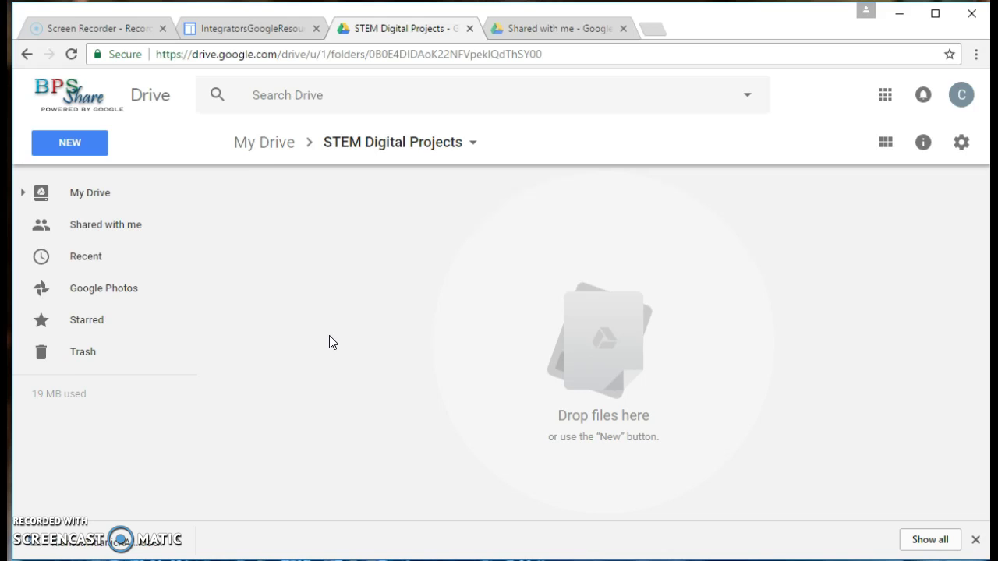
{"action": "left_click", "coordinate": [733, 336]}
{"action": "left_click", "coordinate": [72, 147]}
{"action": "left_click", "coordinate": [109, 193]}
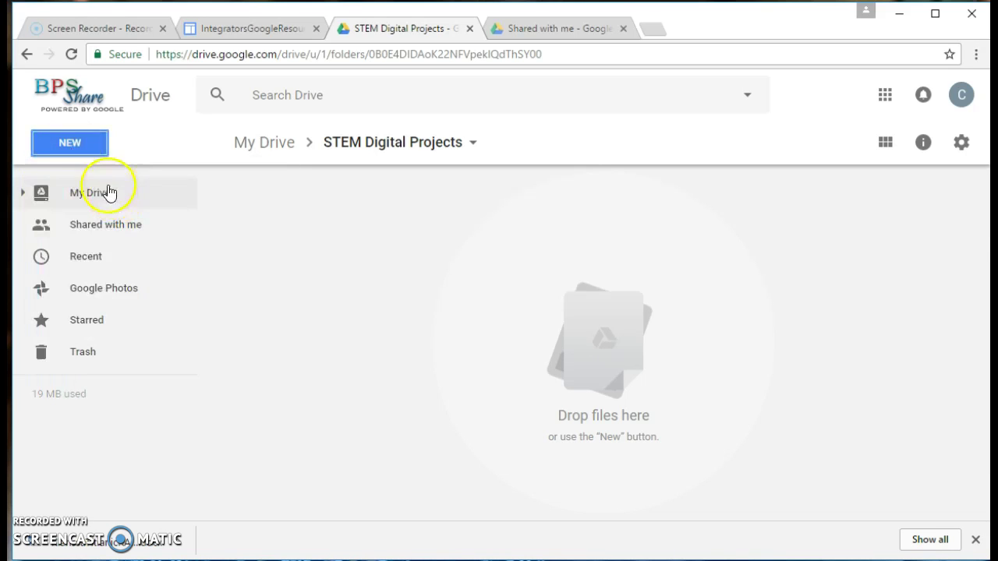
{"action": "left_click", "coordinate": [84, 150]}
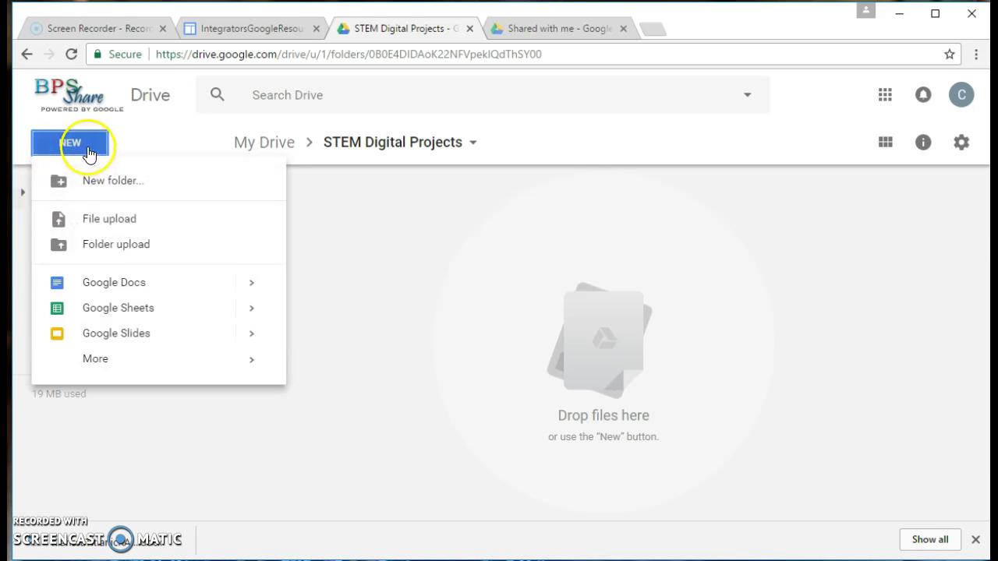
{"action": "left_click", "coordinate": [116, 222]}
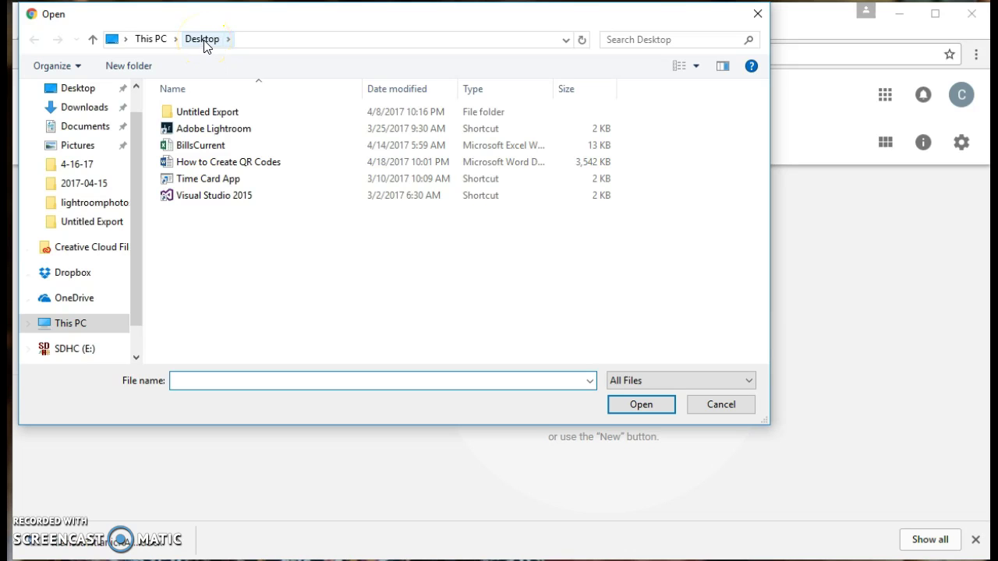
{"action": "left_click", "coordinate": [87, 108]}
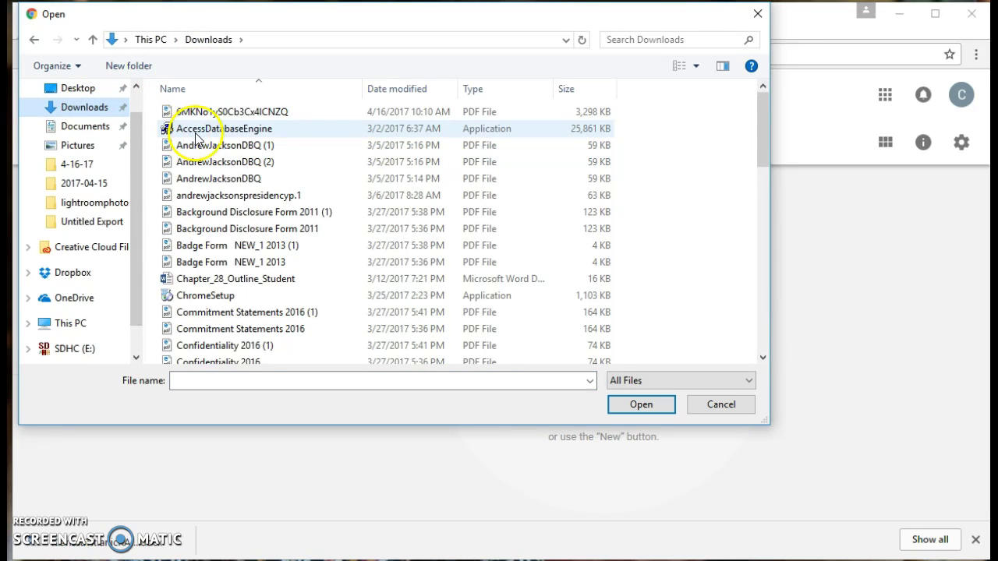
{"action": "scroll", "coordinate": [191, 145], "scroll_direction": "down", "scroll_amount": 5}
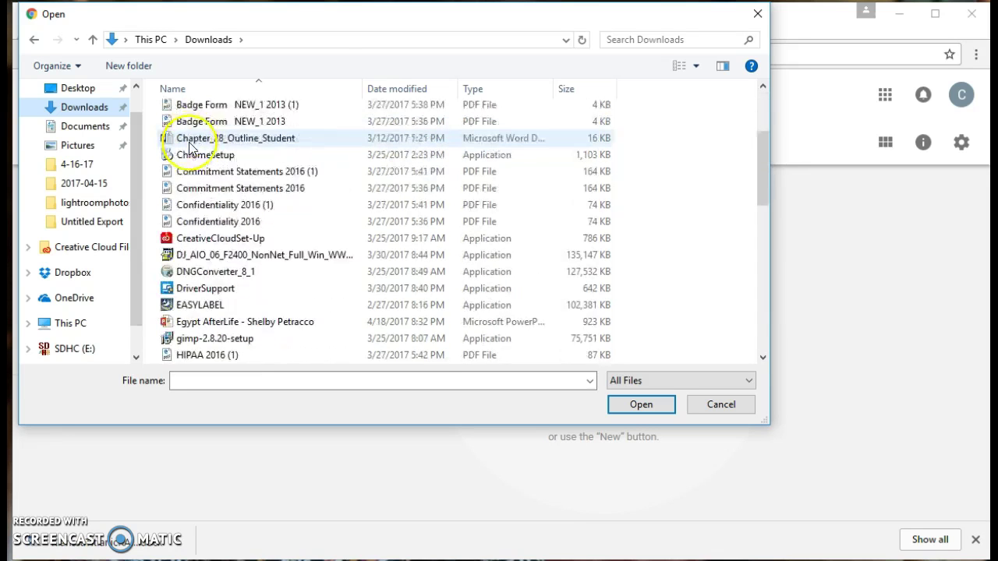
{"action": "scroll", "coordinate": [191, 147], "scroll_direction": "down", "scroll_amount": 1}
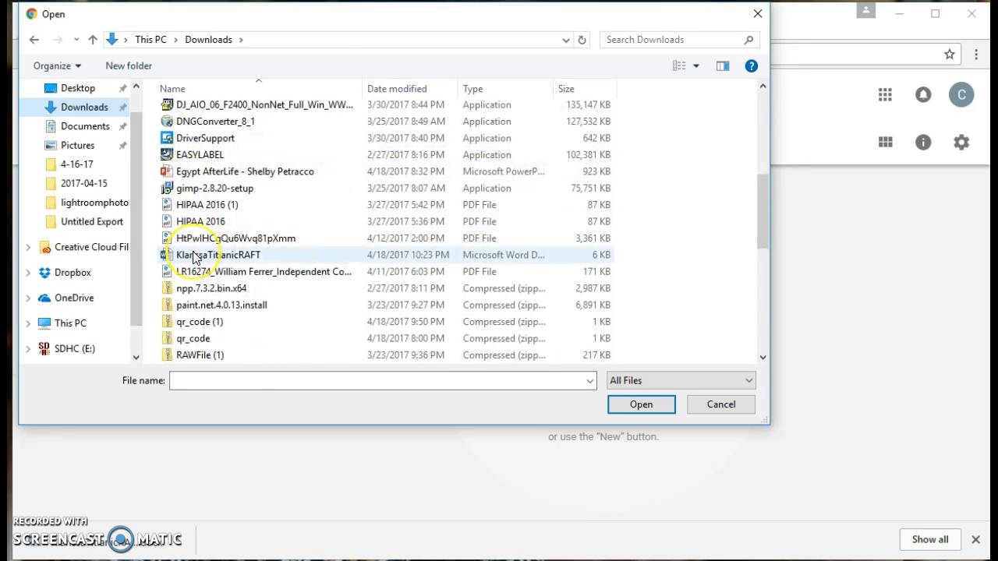
{"action": "left_click", "coordinate": [194, 257]}
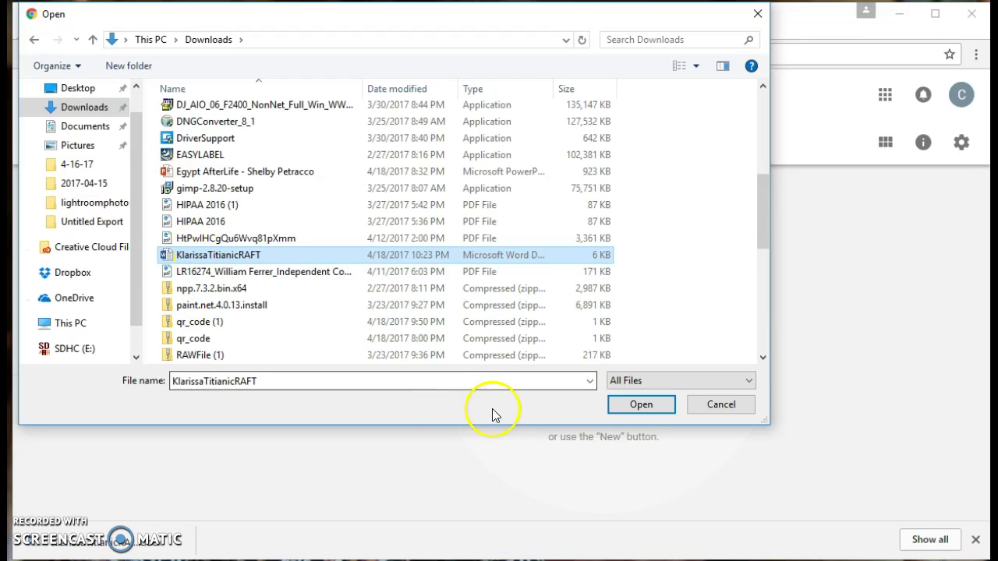
{"action": "left_click", "coordinate": [638, 405]}
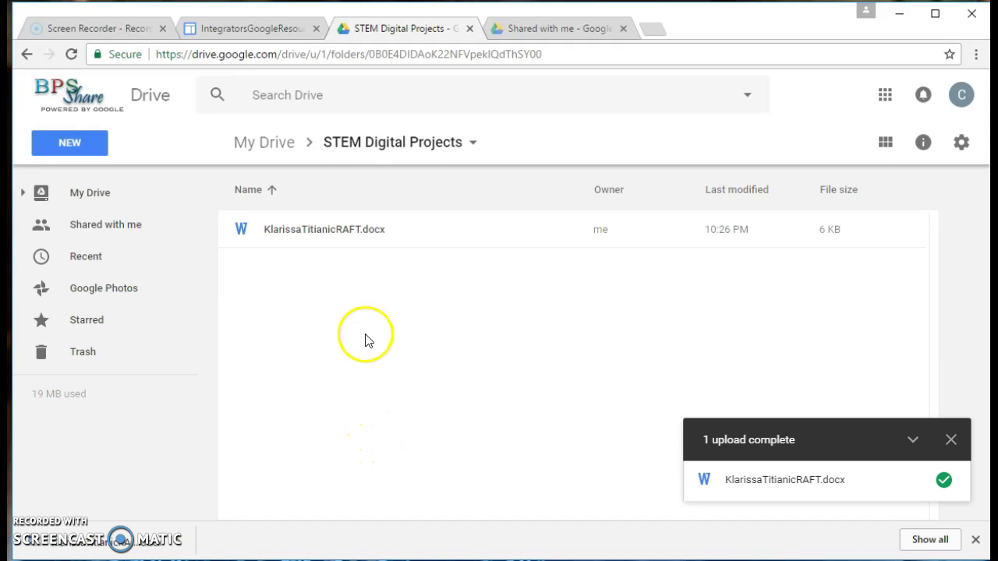
Turn on link sharing for the uploaded Titianic RAFT document.
{"action": "right_click", "coordinate": [331, 233]}
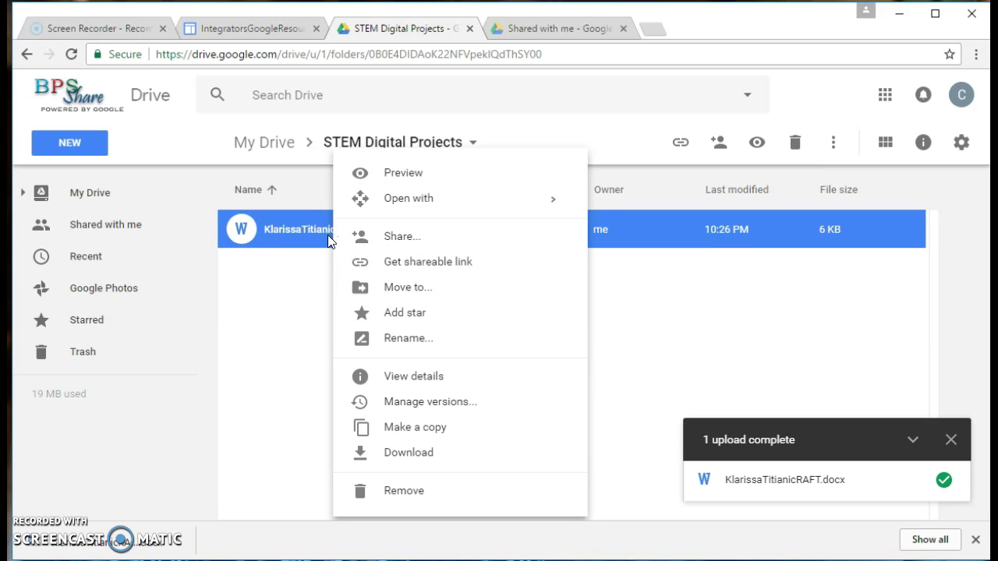
{"action": "left_click", "coordinate": [392, 241]}
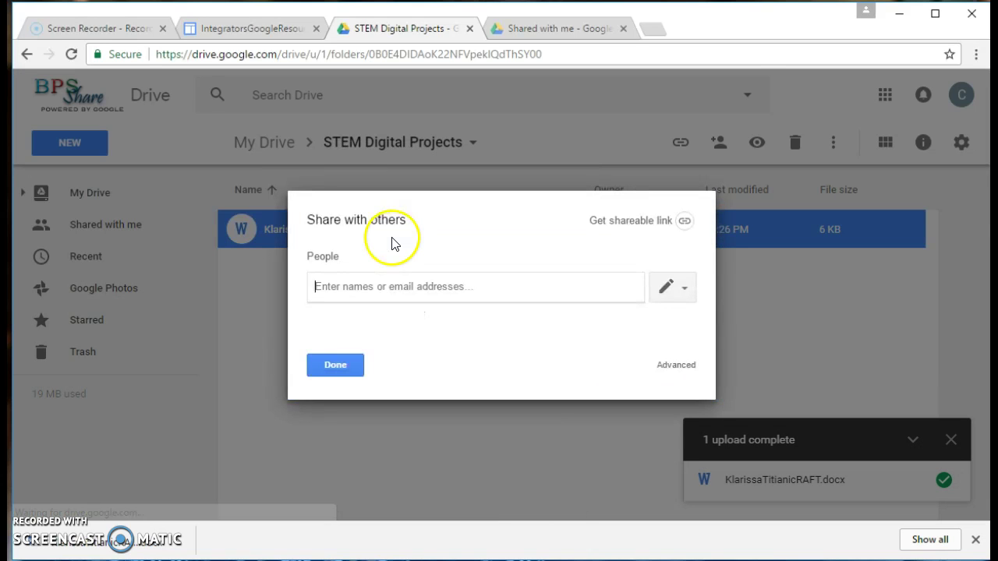
{"action": "left_click", "coordinate": [647, 224]}
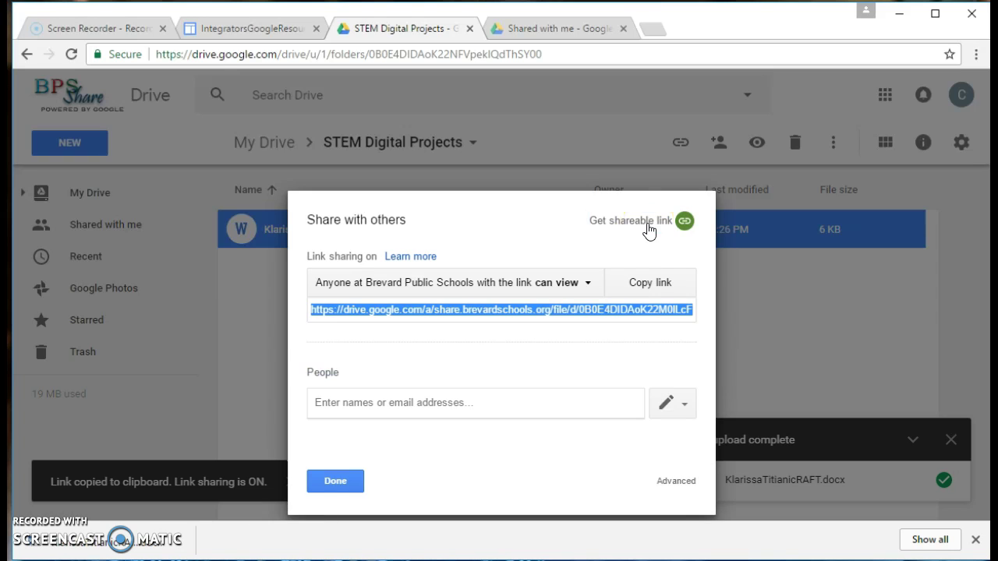
Set the document's link sharing to "On - Anyone with the link", copy the link, and finish sharing.
{"action": "left_click", "coordinate": [588, 286]}
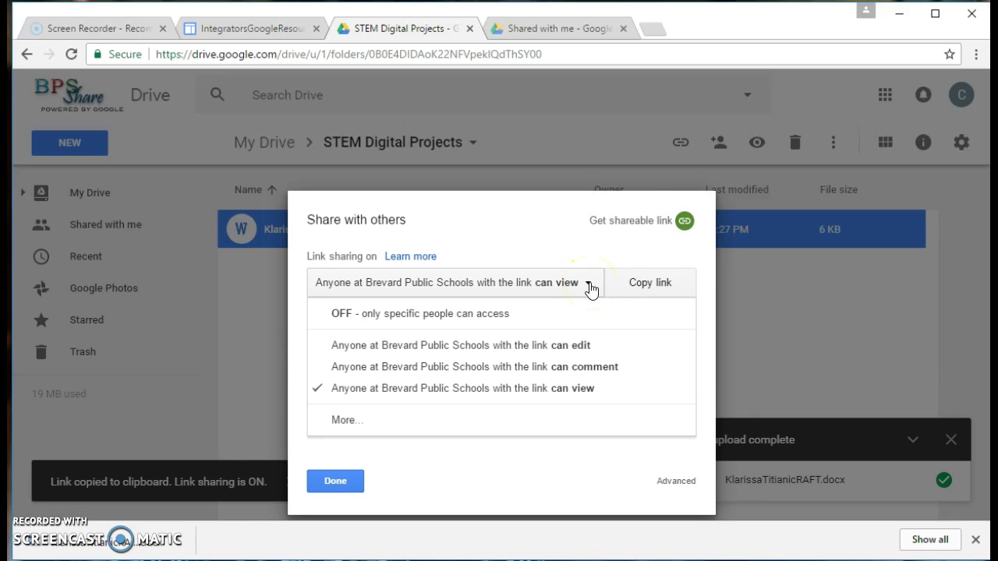
{"action": "left_click", "coordinate": [343, 421]}
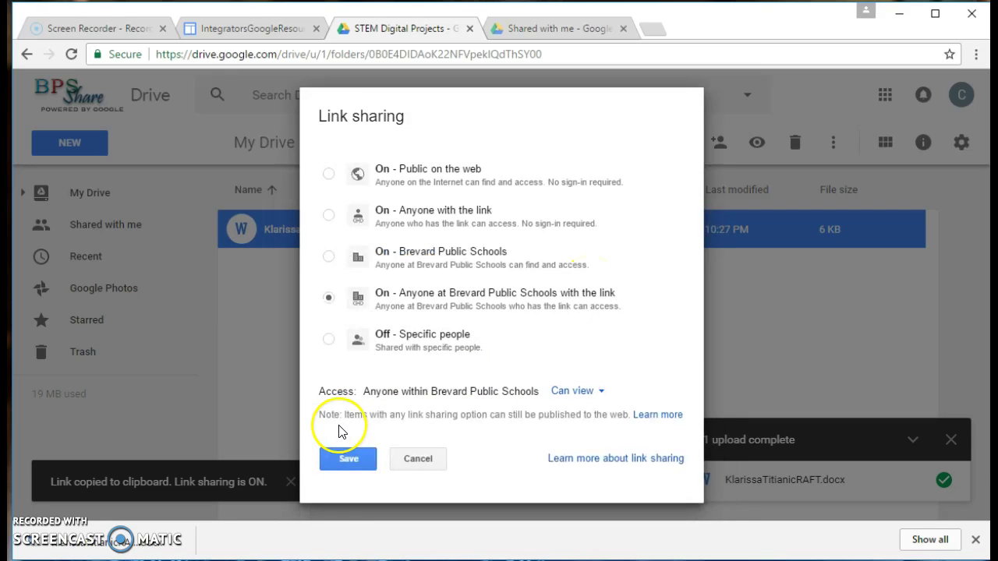
{"action": "left_click", "coordinate": [328, 216]}
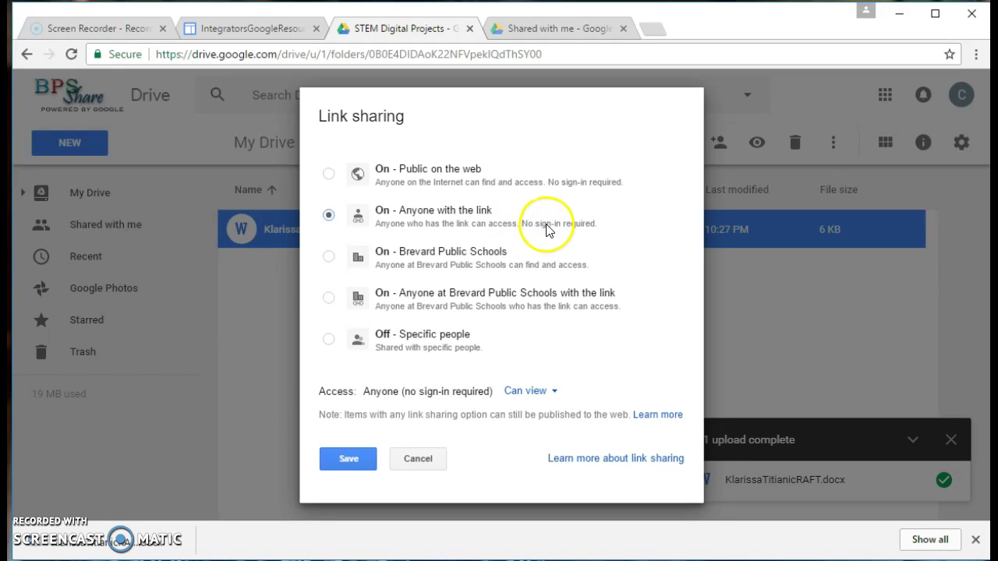
{"action": "left_click", "coordinate": [358, 459]}
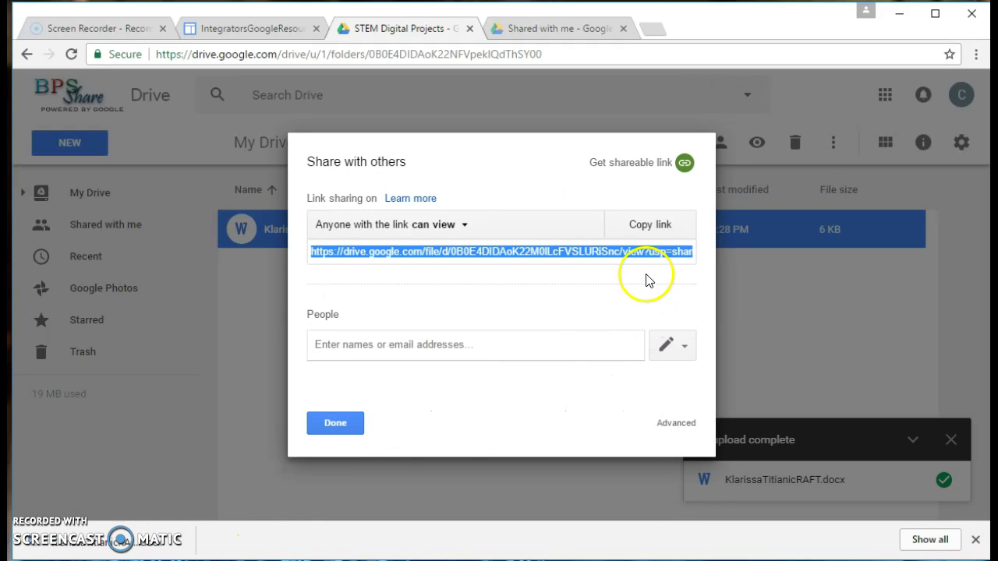
{"action": "left_click", "coordinate": [656, 233]}
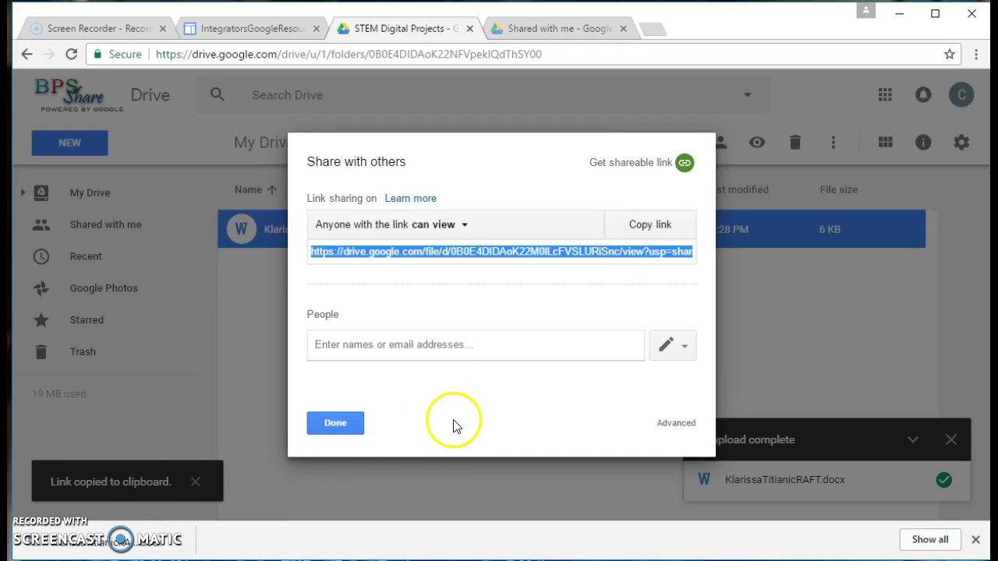
{"action": "left_click", "coordinate": [350, 429]}
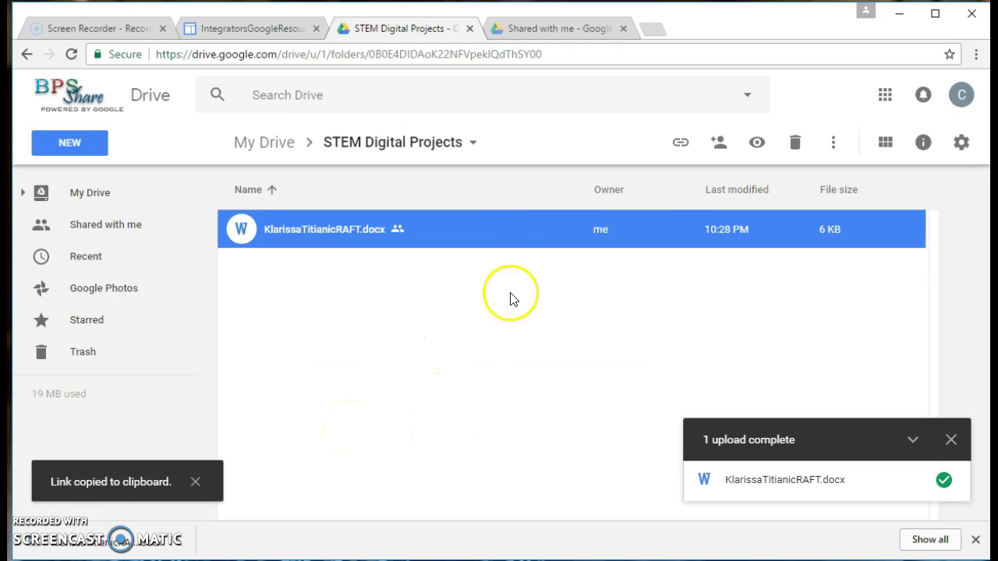
{"action": "left_click", "coordinate": [652, 32]}
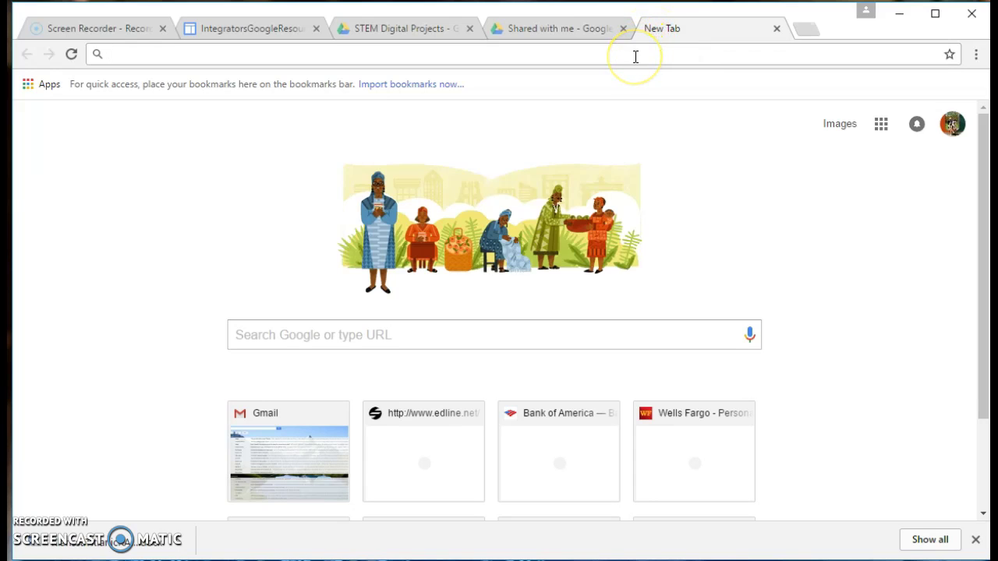
{"action": "left_click", "coordinate": [636, 56]}
{"action": "type", "text": "www.qr-"}
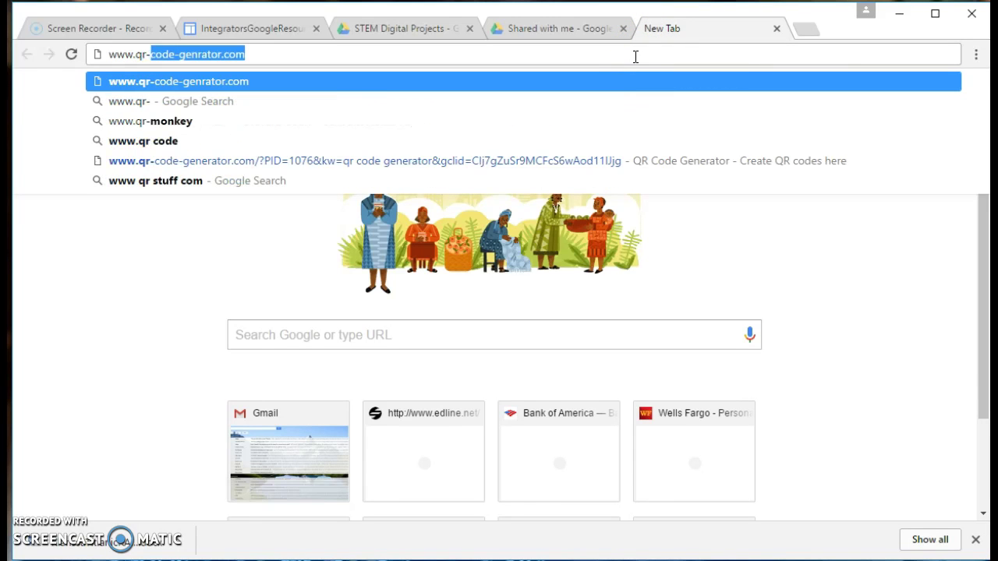
{"action": "type", "text": "code"}
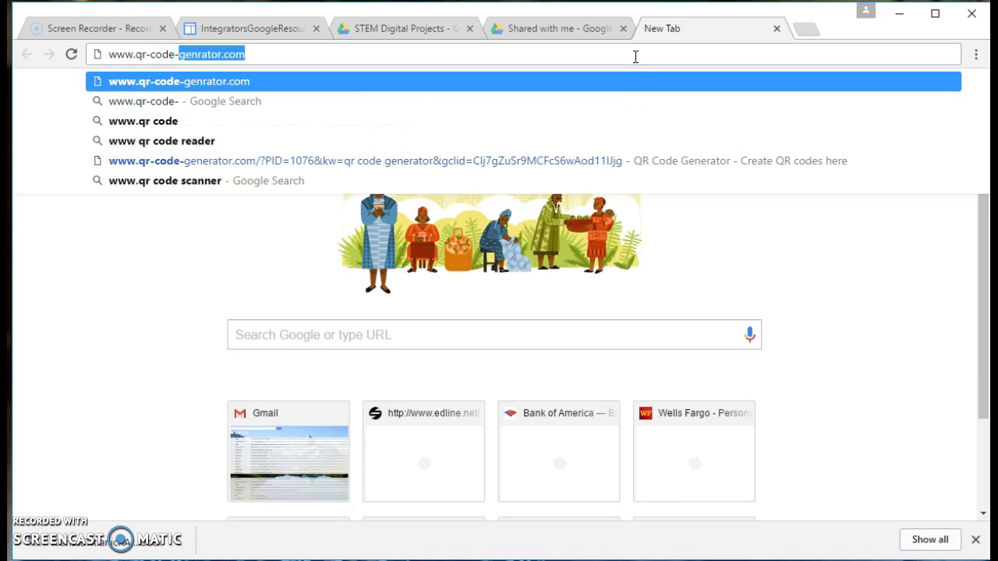
{"action": "type", "text": "-ge"}
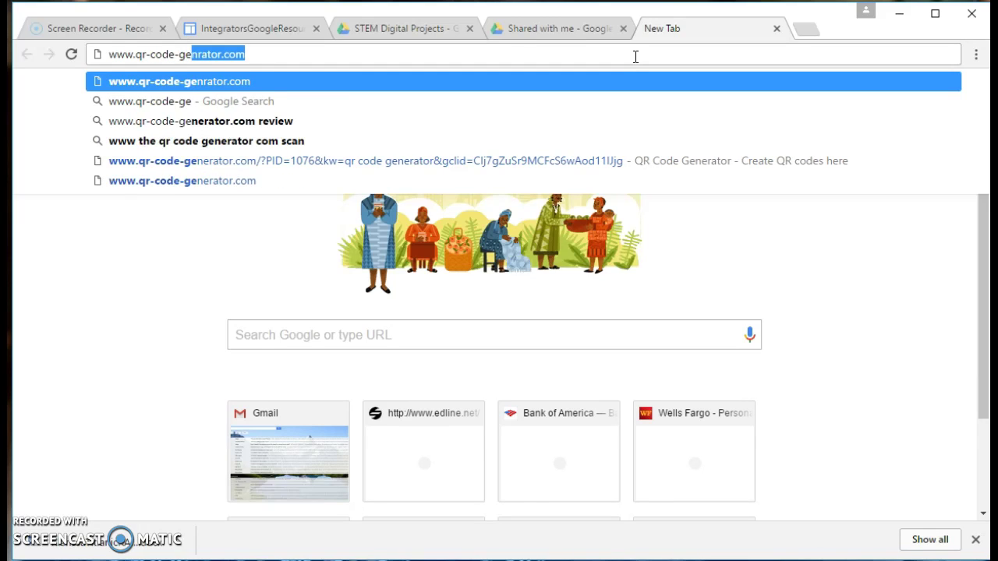
{"action": "type", "text": "nerator"}
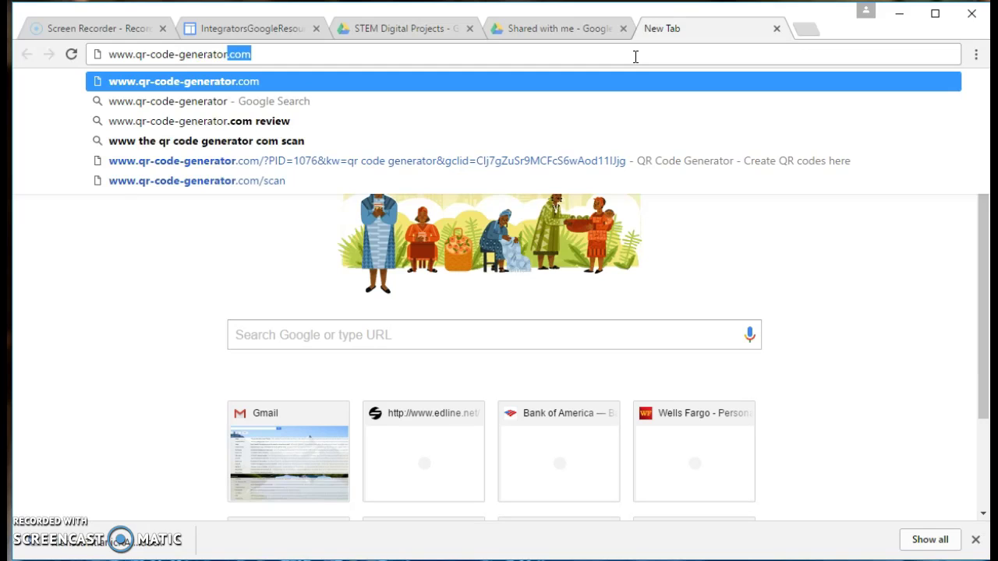
{"action": "type", "text": ".com"}
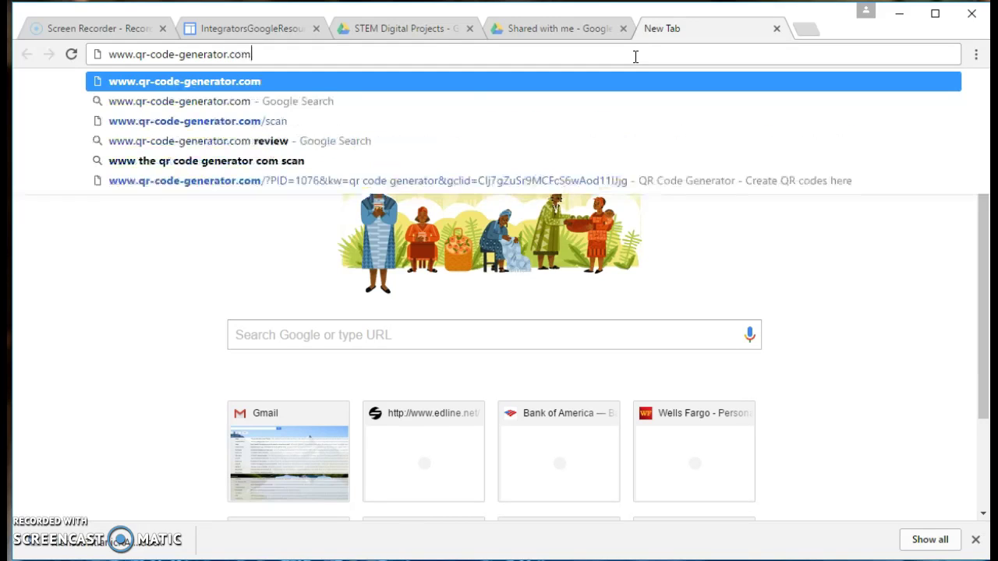
{"action": "key", "text": "Return"}
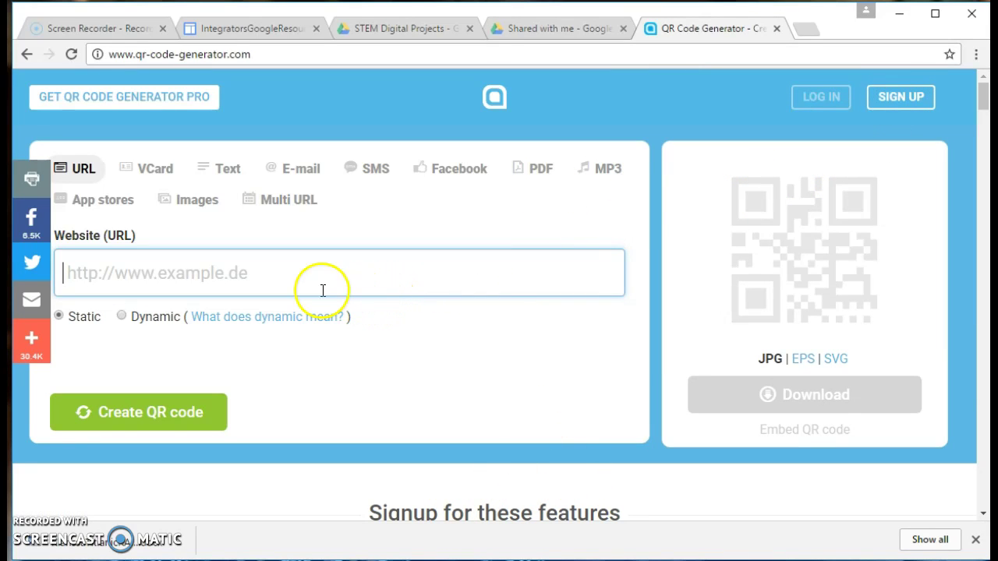
Paste the copied document link as the website URL and create a static QR code from it.
{"action": "right_click", "coordinate": [192, 276]}
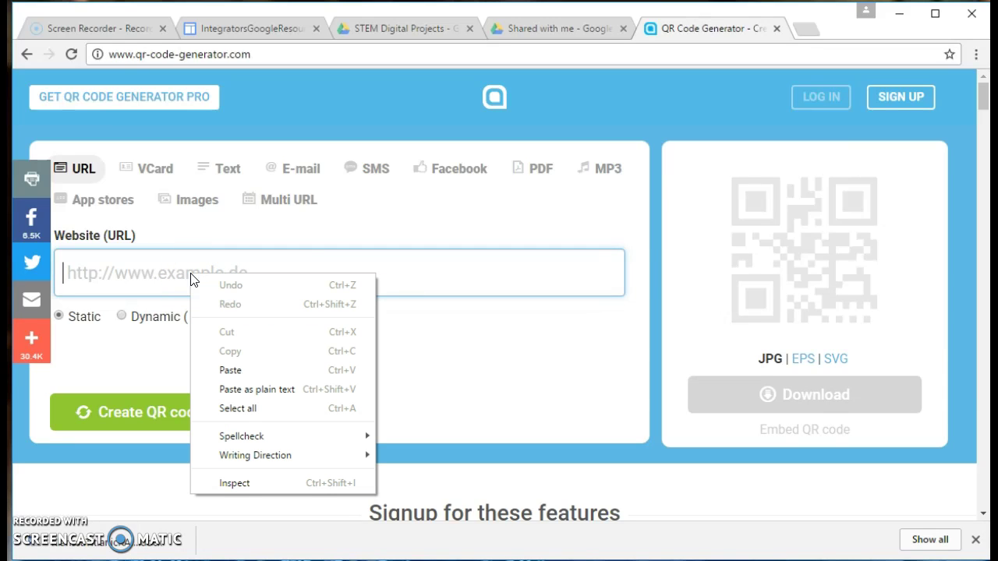
{"action": "left_click", "coordinate": [239, 371]}
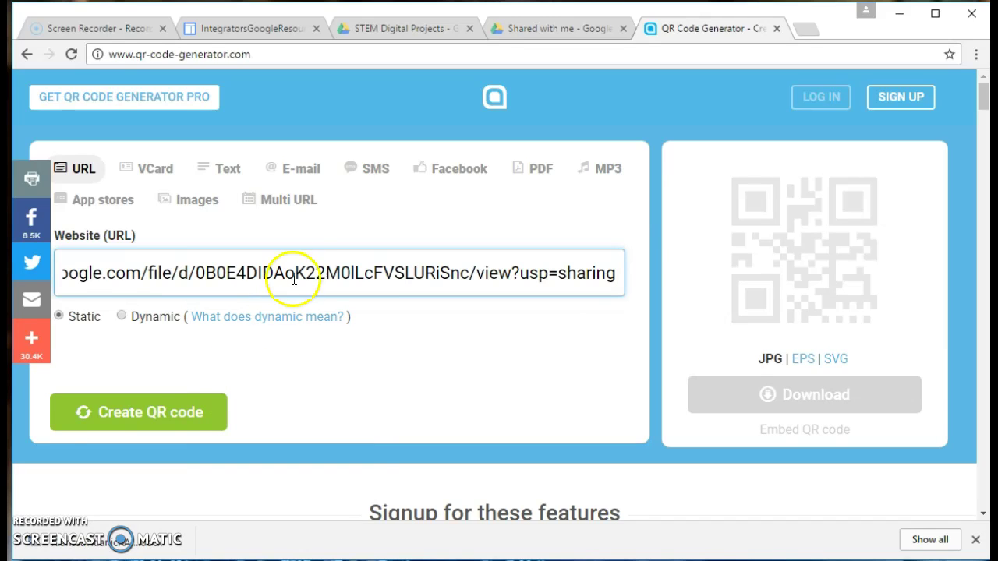
{"action": "left_click", "coordinate": [165, 426]}
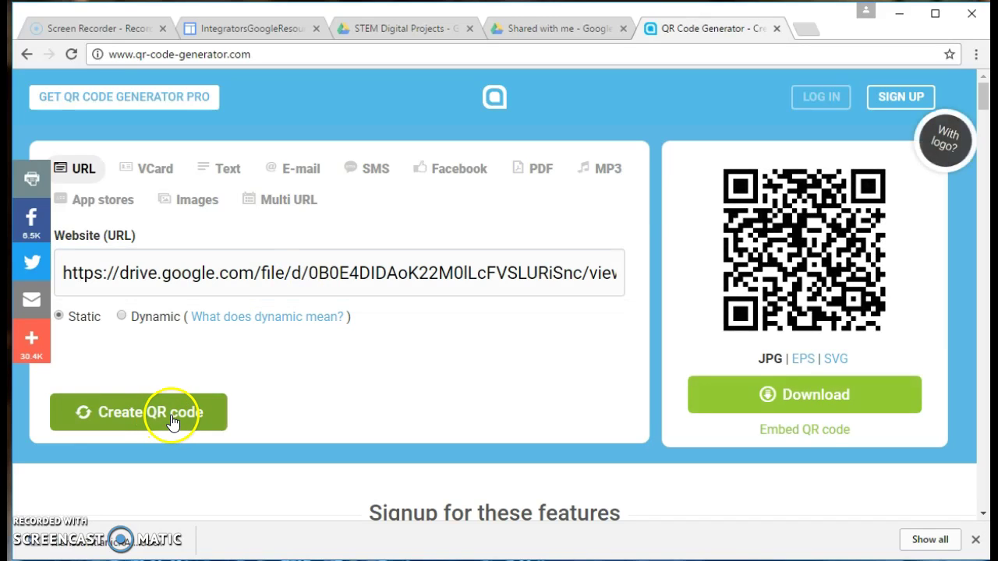
Download the QR code as a JPG and dismiss the QR Code Generator Pro offer.
{"action": "left_click", "coordinate": [793, 411]}
{"action": "left_click", "coordinate": [795, 394]}
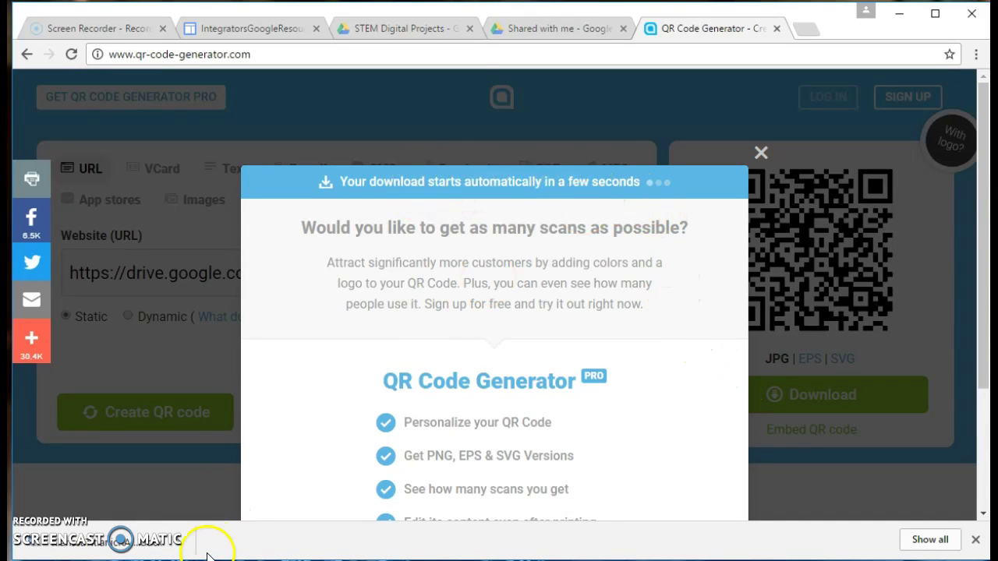
{"action": "left_click", "coordinate": [763, 160]}
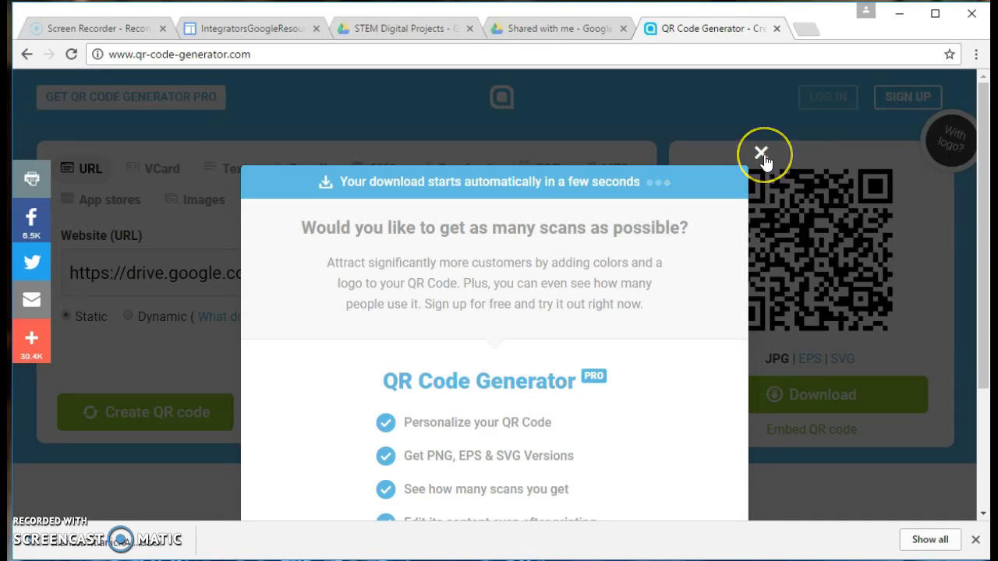
{"action": "left_click", "coordinate": [763, 159]}
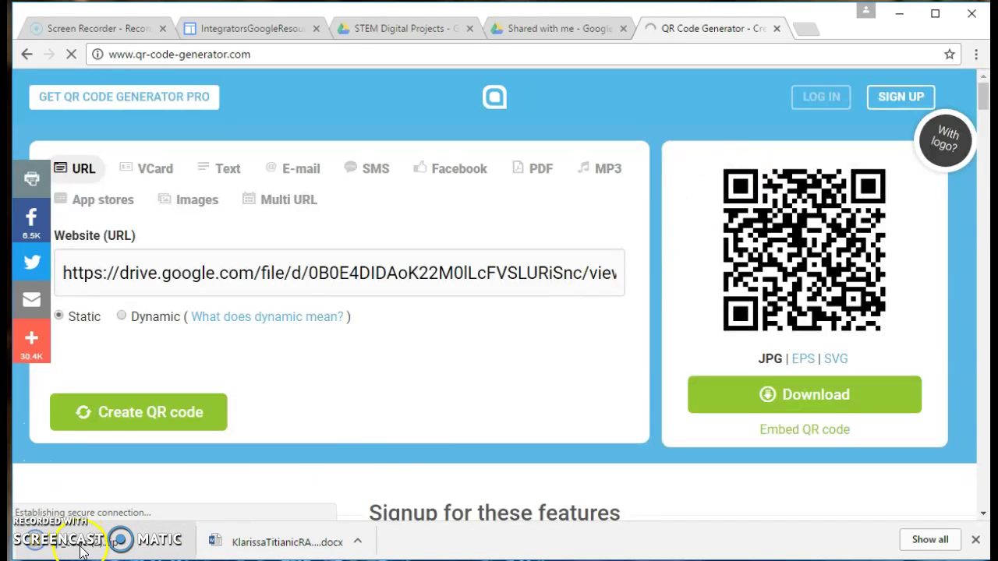
Open static_qr_code_without_logo from the downloaded zip, copy the image, and put away the photo viewer and folder window.
{"action": "left_click", "coordinate": [88, 550]}
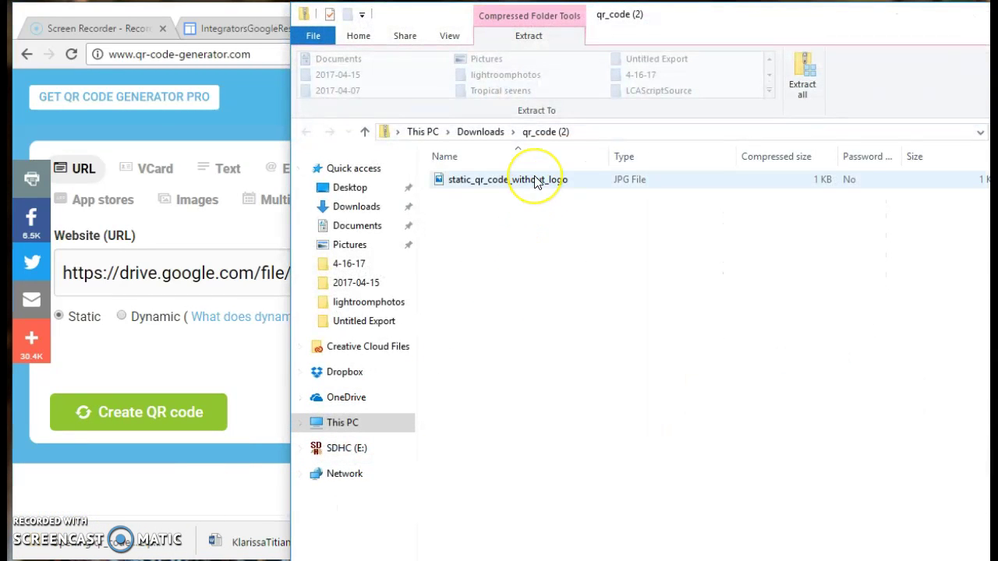
{"action": "double_click", "coordinate": [535, 180]}
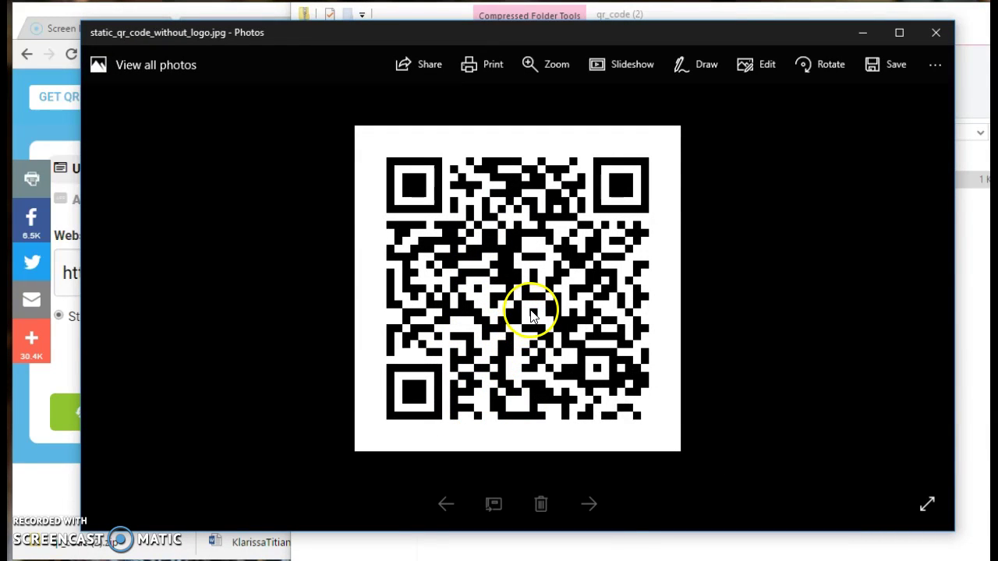
{"action": "right_click", "coordinate": [531, 315]}
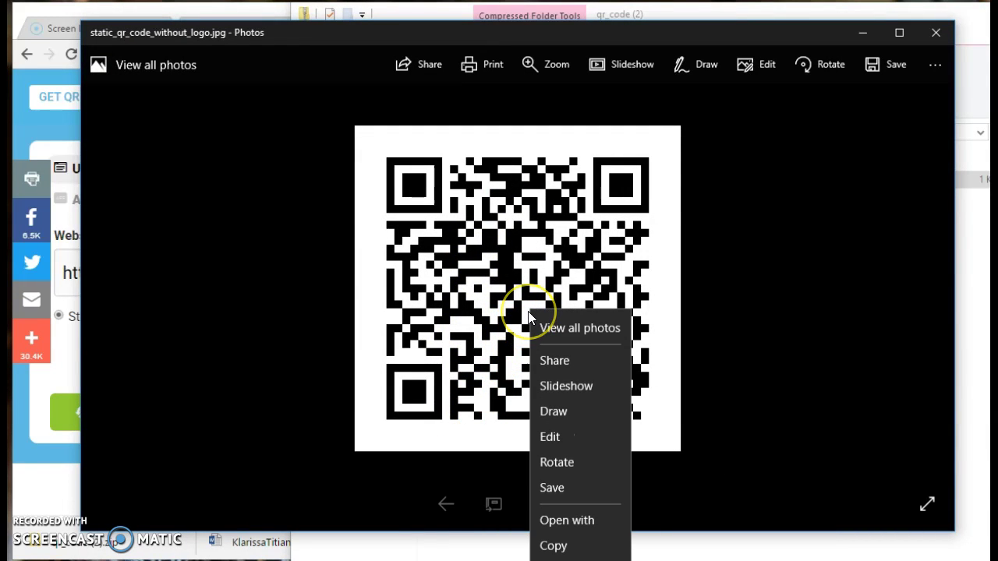
{"action": "right_click", "coordinate": [531, 234]}
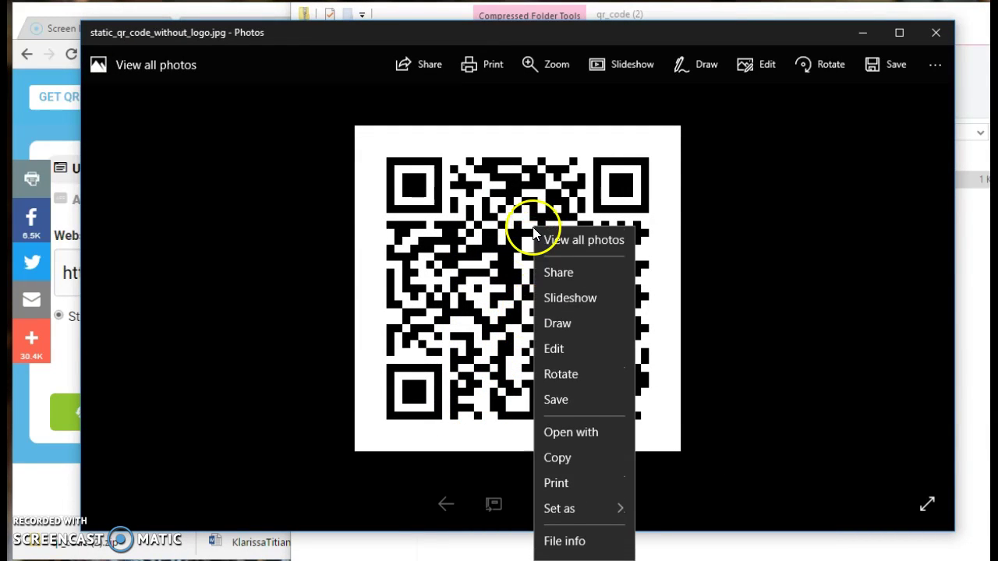
{"action": "left_click", "coordinate": [556, 465]}
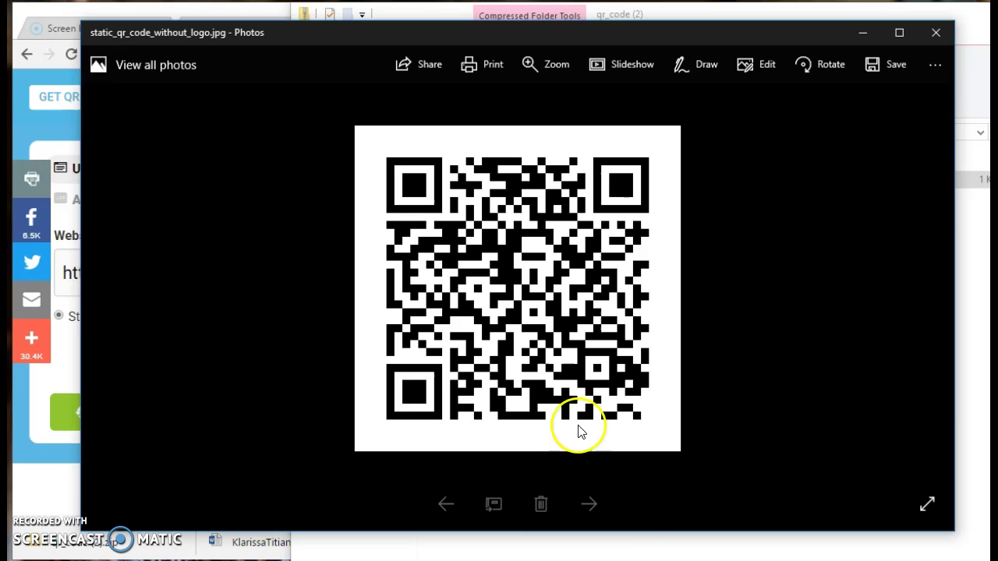
{"action": "left_click", "coordinate": [869, 35]}
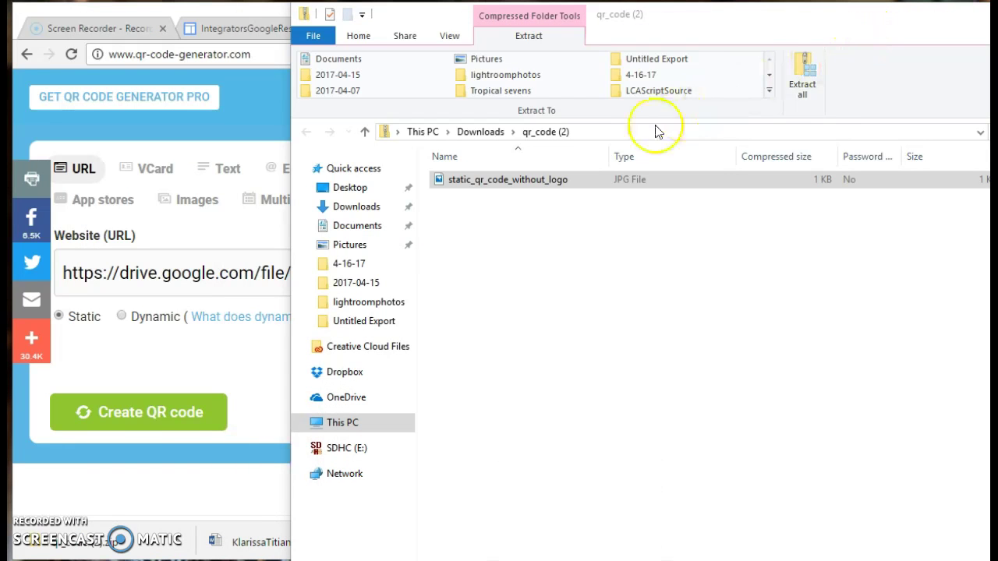
{"action": "left_click", "coordinate": [861, 39]}
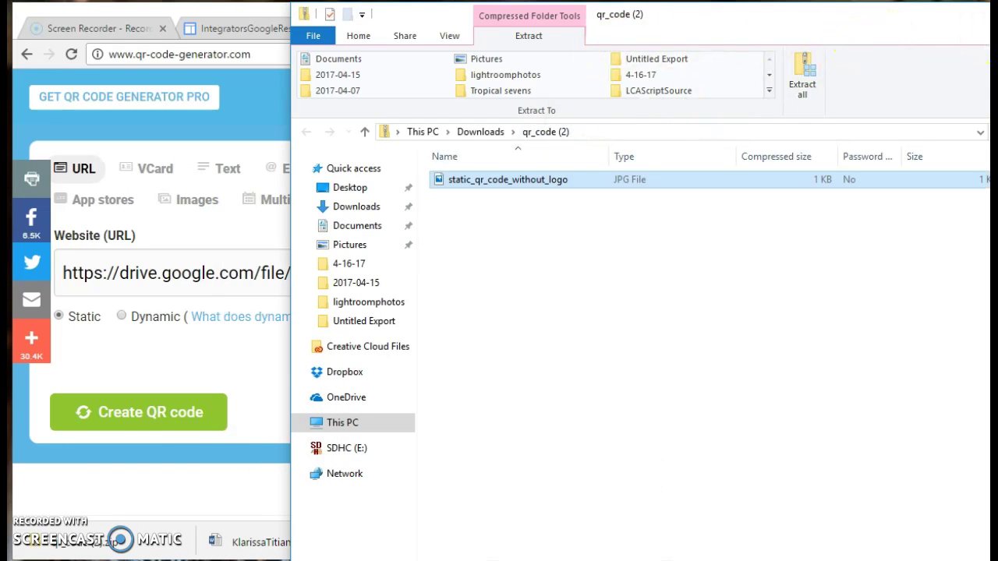
{"action": "left_click", "coordinate": [996, 14]}
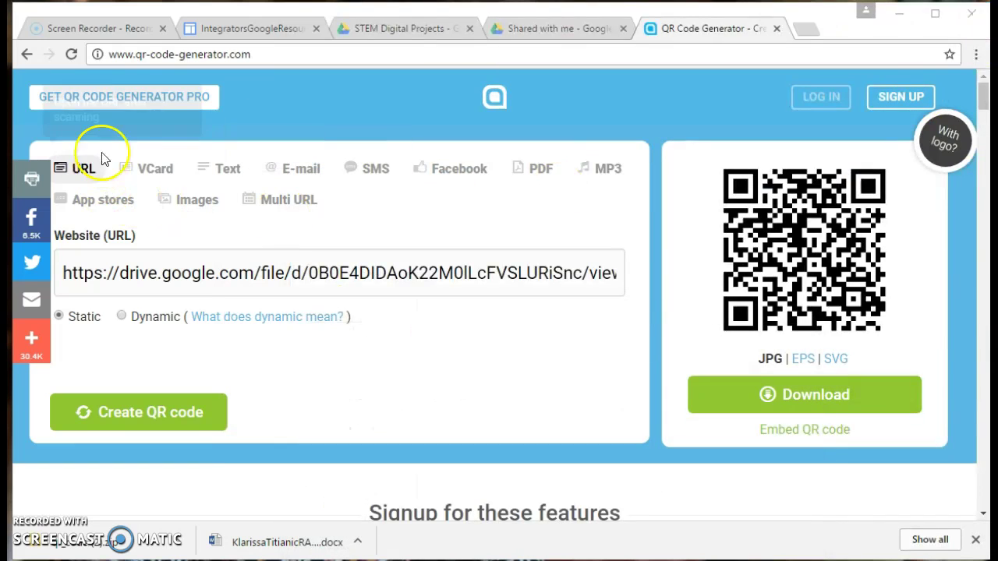
Create a new Google Docs document from the STEM Digital Projects folder and paste the copied QR code into it.
{"action": "left_click", "coordinate": [396, 33]}
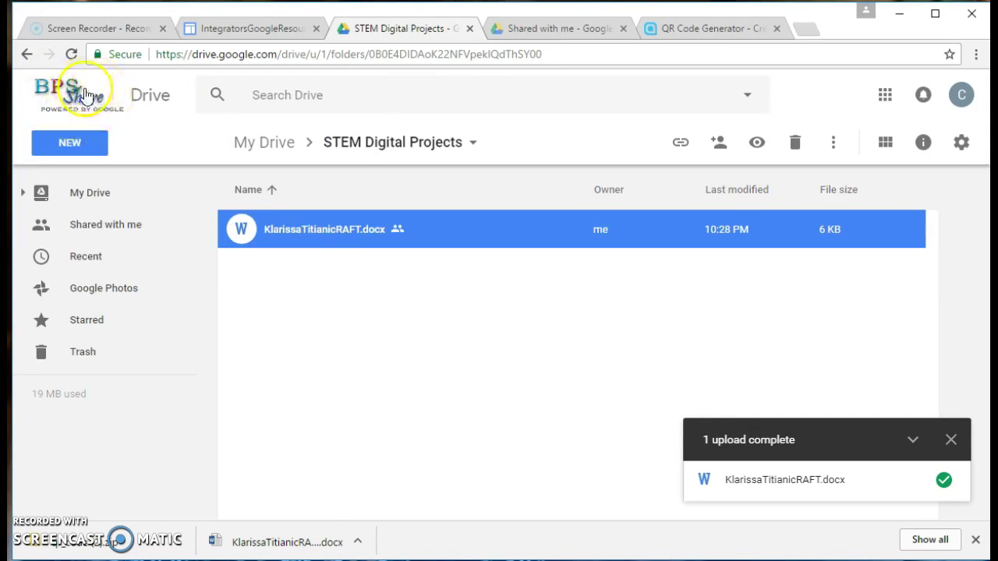
{"action": "left_click", "coordinate": [281, 279]}
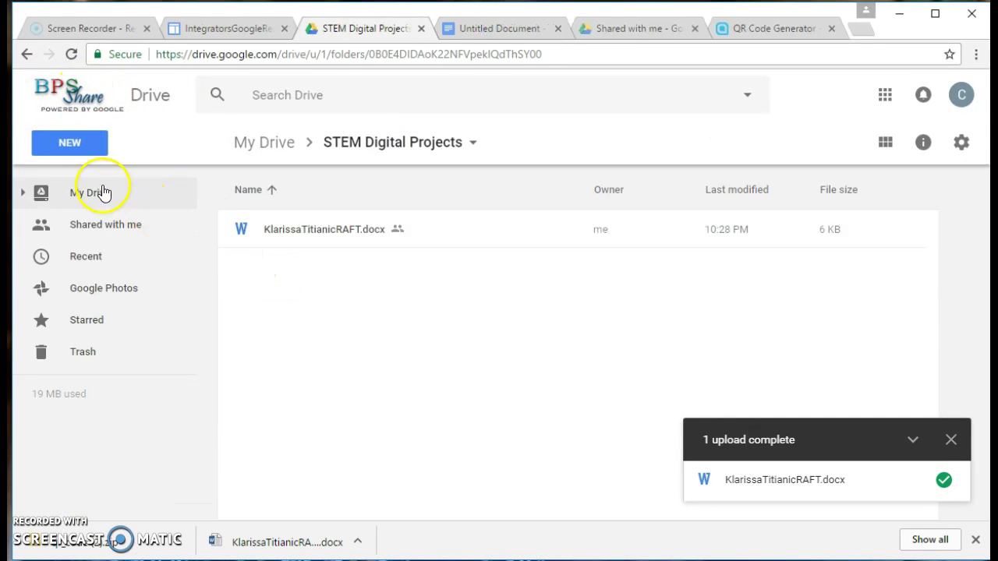
{"action": "left_click", "coordinate": [81, 149]}
{"action": "left_click", "coordinate": [105, 285]}
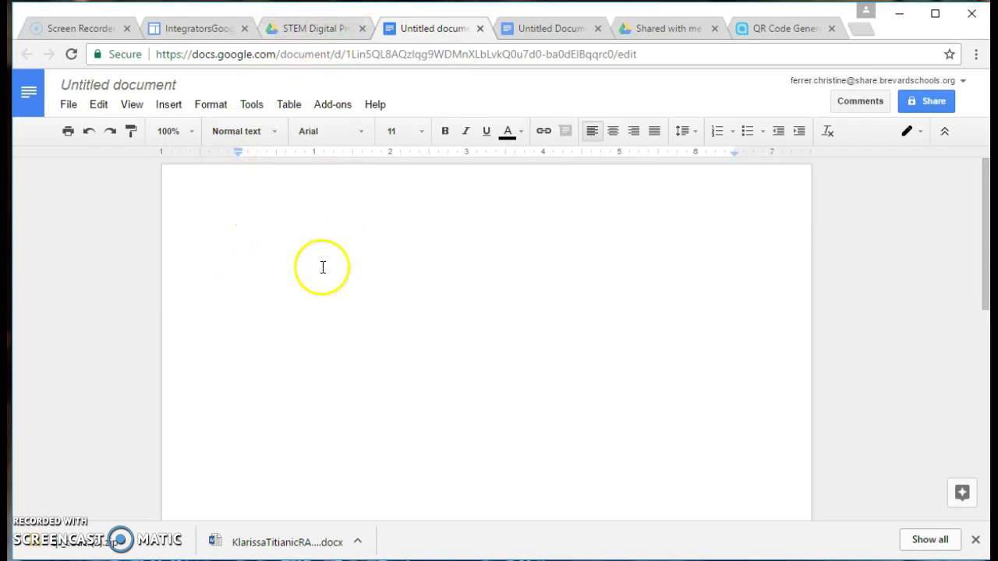
{"action": "right_click", "coordinate": [404, 262]}
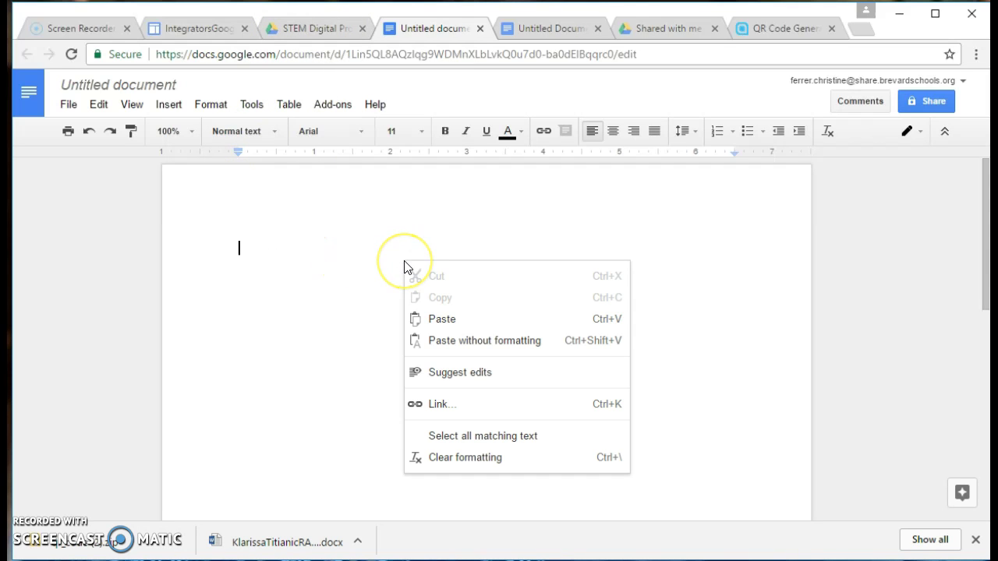
{"action": "left_click", "coordinate": [440, 322]}
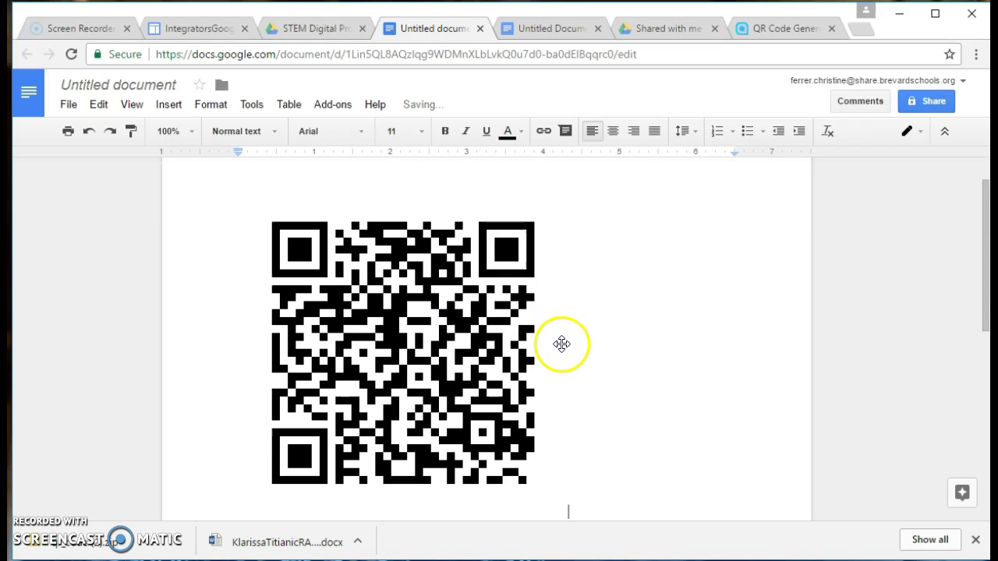
Add the caption "Titanic RAFT" below the QR code, followed by a "By:" line with the student's full name.
{"action": "scroll", "coordinate": [563, 344], "scroll_direction": "down", "scroll_amount": 2}
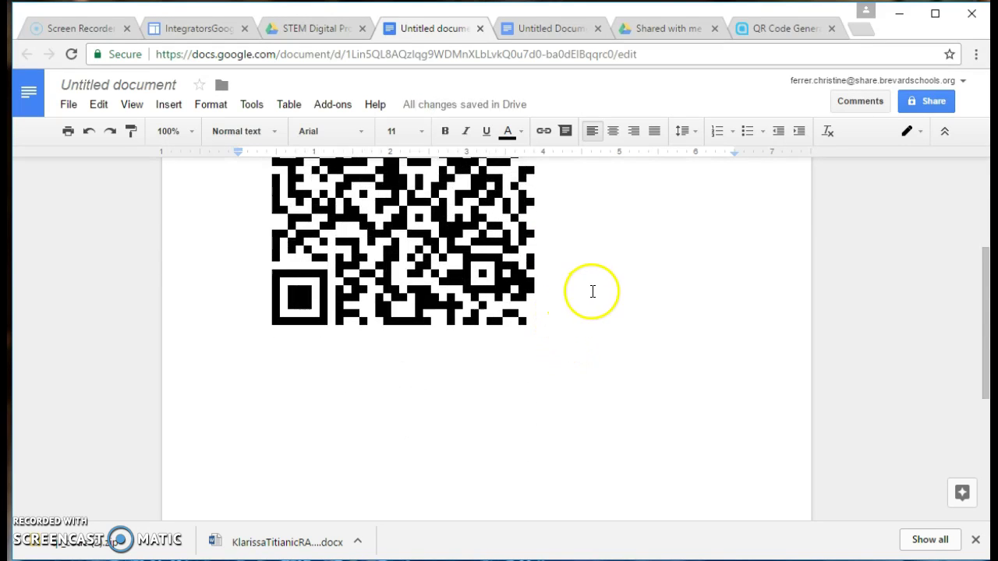
{"action": "key", "text": "Return"}
{"action": "key", "text": "Return"}
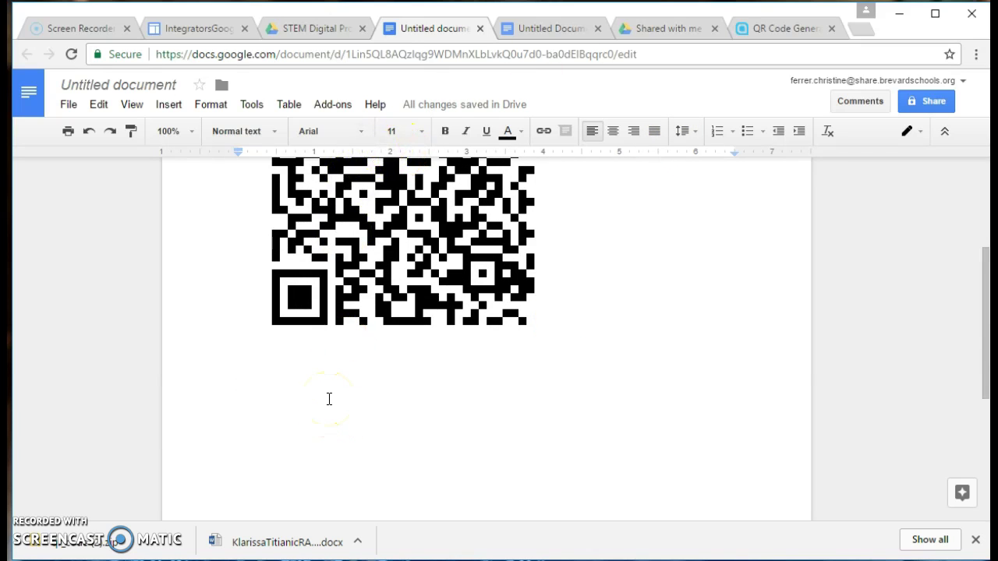
{"action": "type", "text": "Titanic RAFT"}
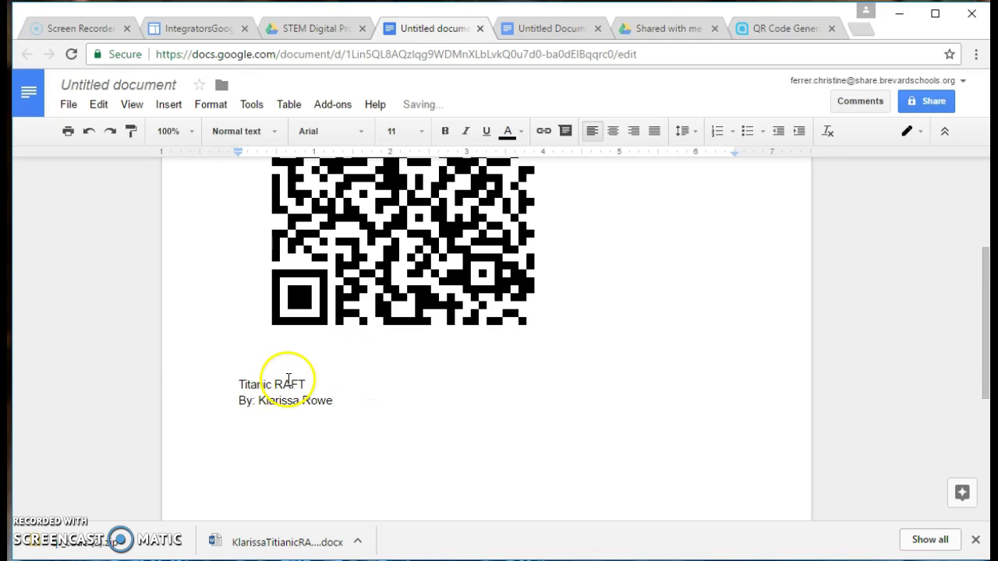
Format both caption lines in Comic Sans MS at size 36 and center them.
{"action": "left_click_drag", "start_coordinate": [239, 370], "coordinate": [339, 404]}
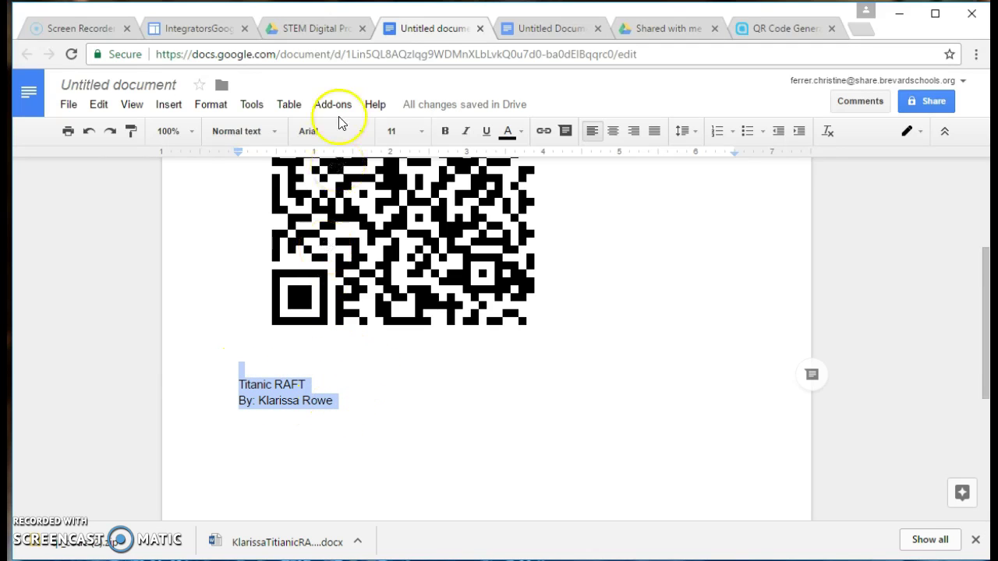
{"action": "left_click", "coordinate": [361, 133]}
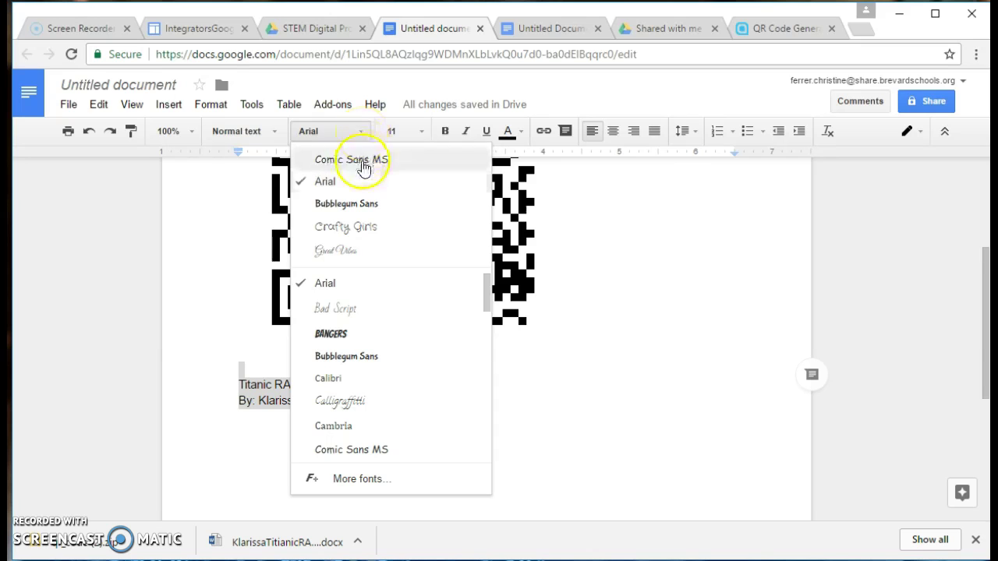
{"action": "left_click", "coordinate": [360, 160]}
{"action": "left_click", "coordinate": [426, 138]}
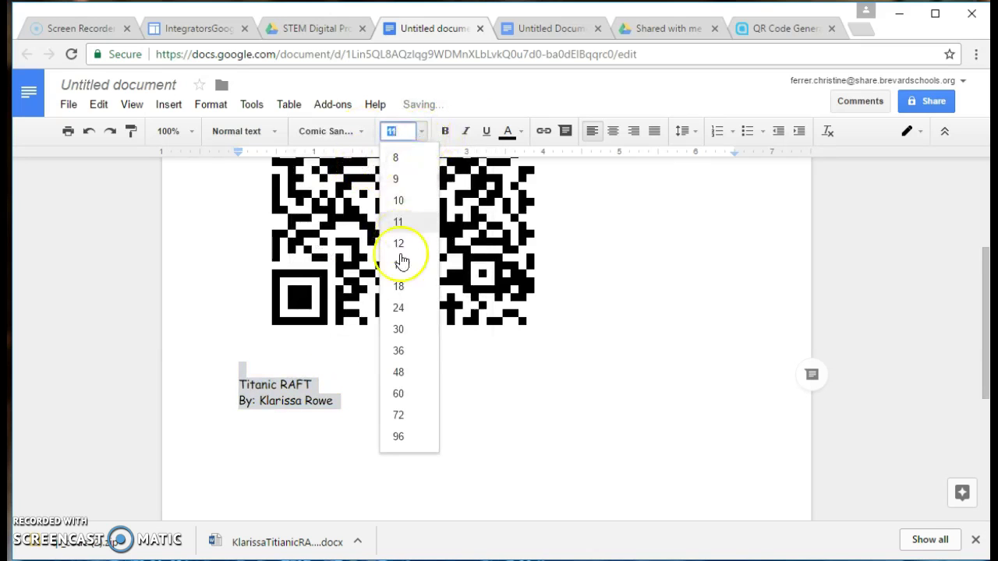
{"action": "left_click", "coordinate": [400, 351]}
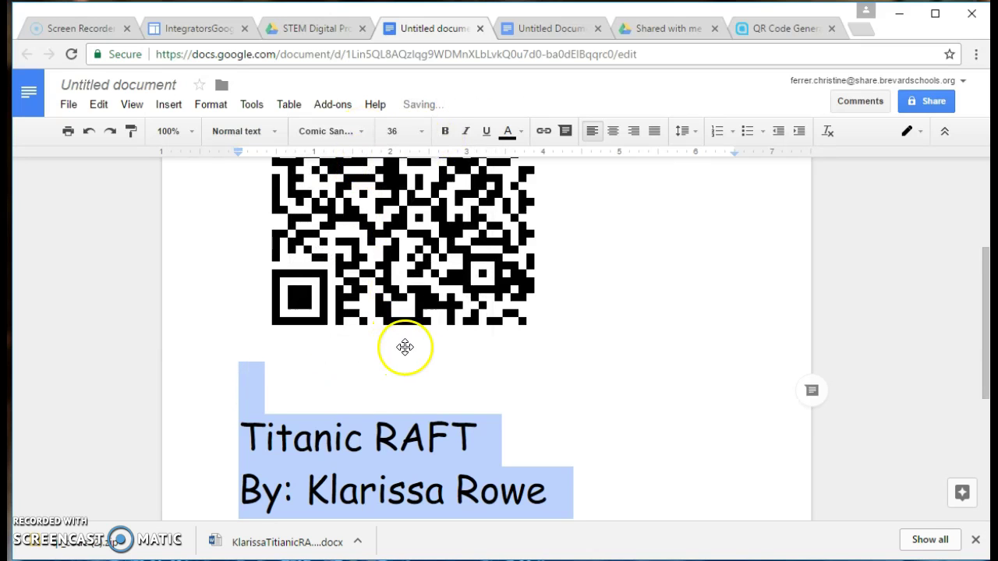
{"action": "left_click", "coordinate": [613, 131]}
Set the QR code image to wrap text so the caption flows beside it.
{"action": "left_click", "coordinate": [496, 243]}
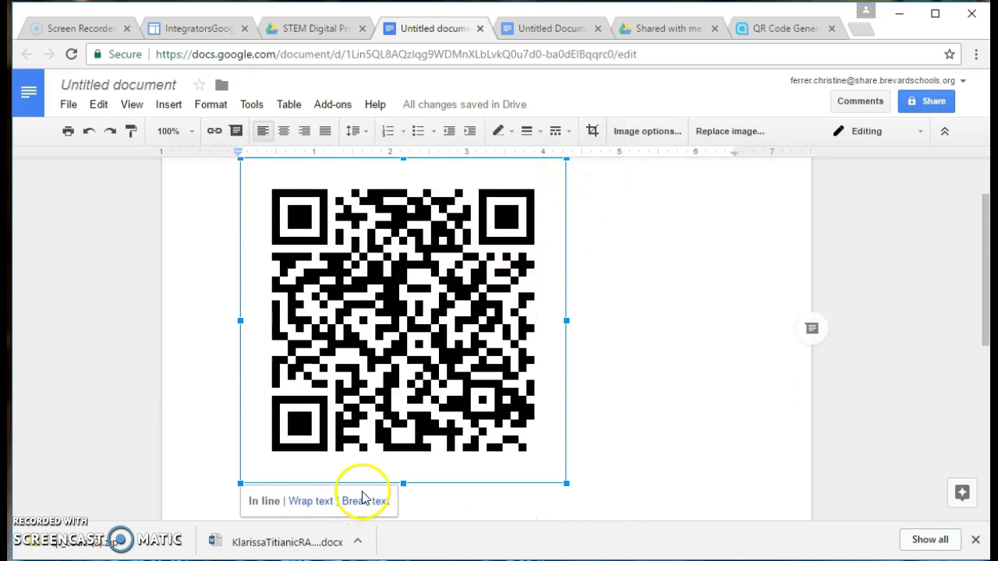
{"action": "left_click", "coordinate": [326, 503]}
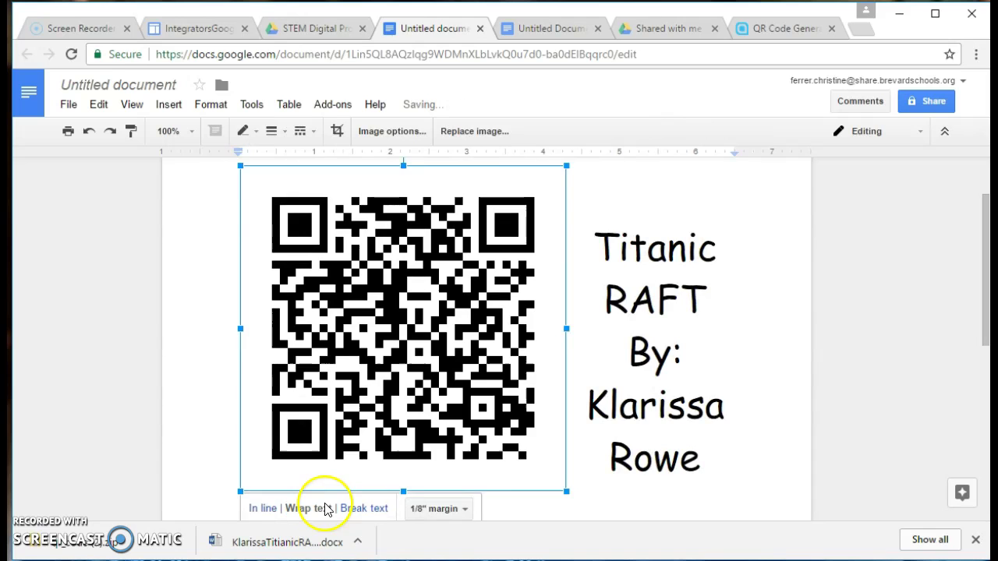
Set the QR code image's margin to 0" and change its text layout to Break text.
{"action": "left_click", "coordinate": [437, 508]}
{"action": "left_click", "coordinate": [468, 329]}
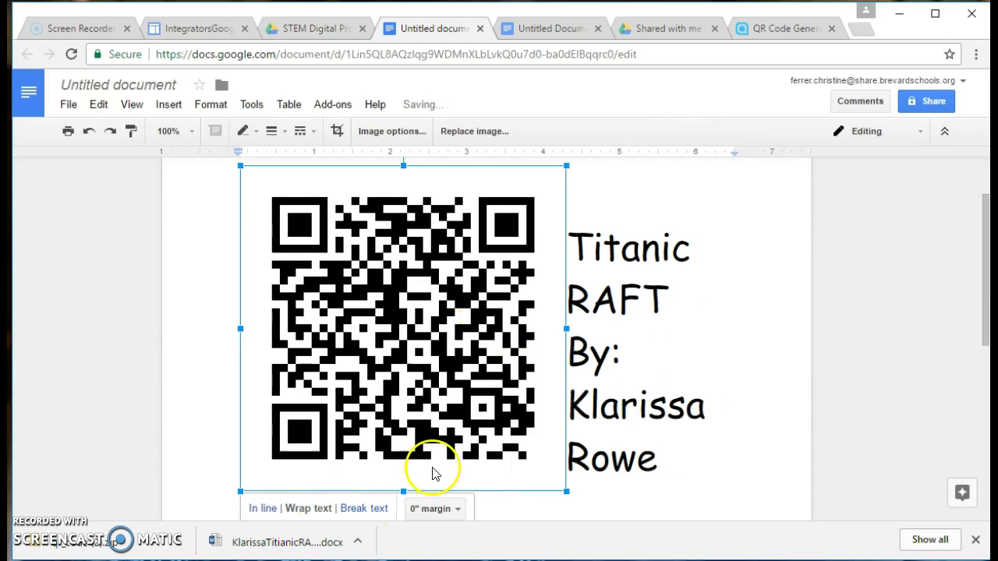
{"action": "left_click", "coordinate": [360, 511]}
{"action": "scroll", "coordinate": [650, 385], "scroll_direction": "down", "scroll_amount": 2}
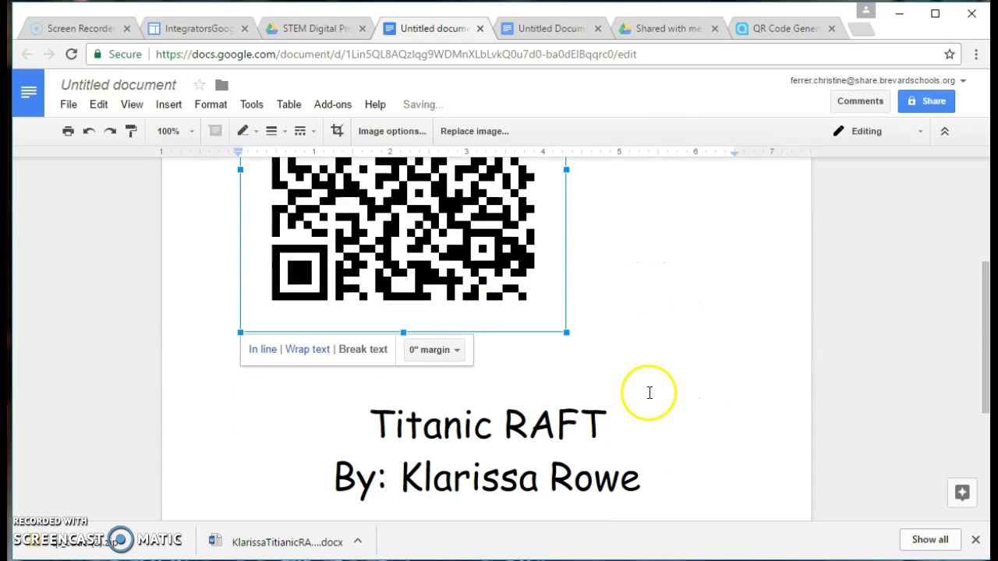
Center-align the empty line directly below the QR code image.
{"action": "left_click", "coordinate": [580, 280]}
{"action": "scroll", "coordinate": [580, 285], "scroll_direction": "up", "scroll_amount": 2}
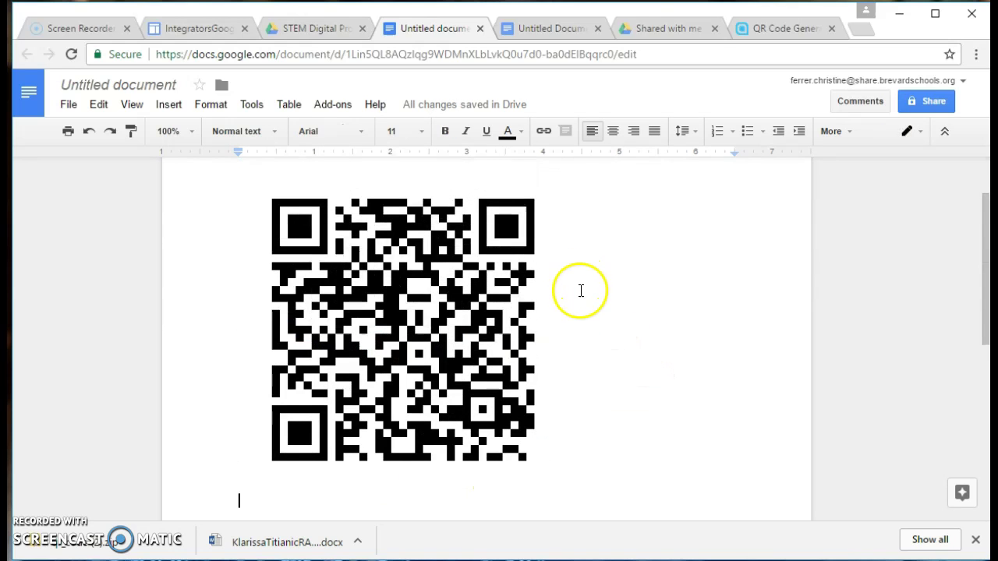
{"action": "left_click", "coordinate": [608, 136]}
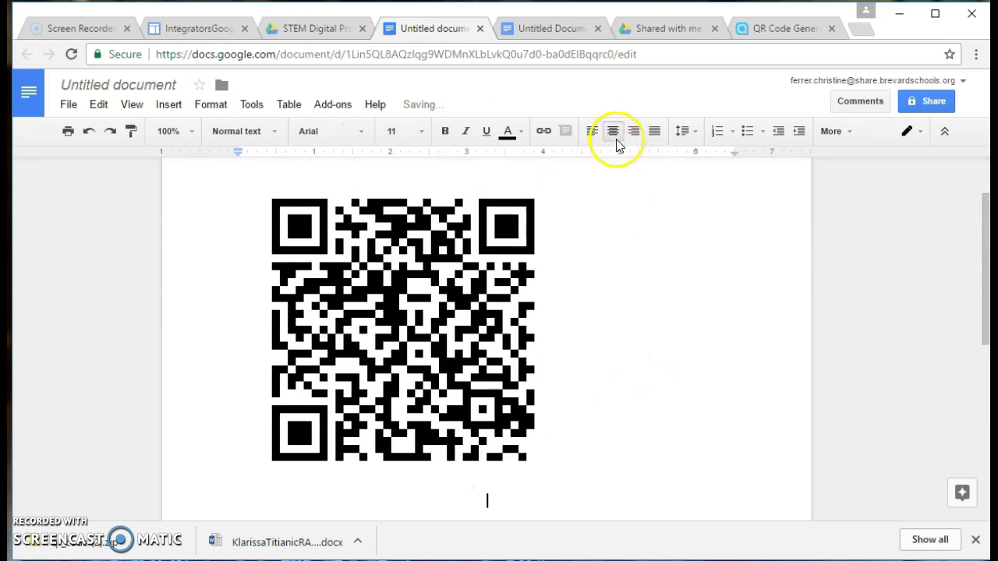
Check the page with the QR code and caption in the print preview, and cancel without printing.
{"action": "scroll", "coordinate": [616, 390], "scroll_direction": "down", "scroll_amount": 3}
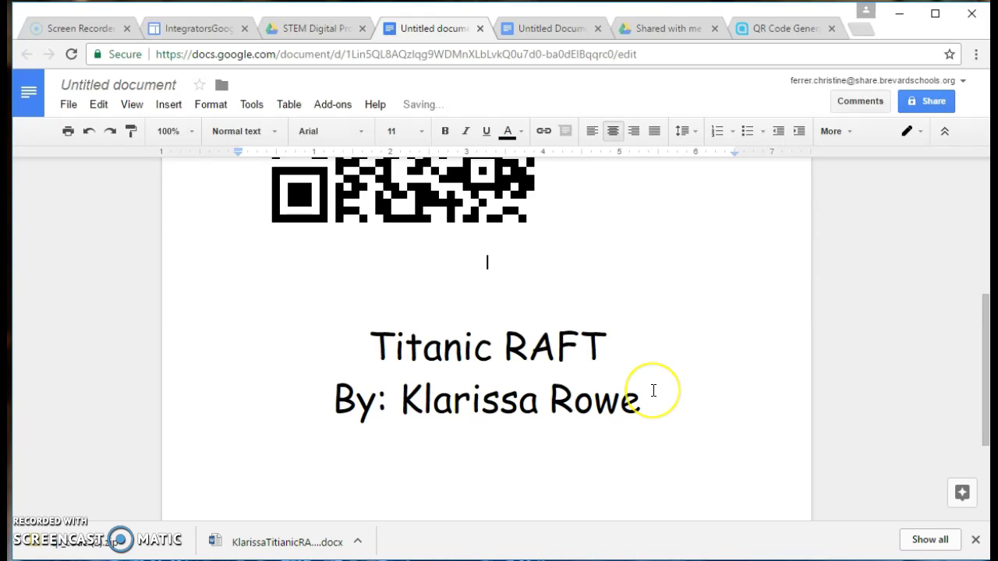
{"action": "scroll", "coordinate": [653, 390], "scroll_direction": "up", "scroll_amount": 1}
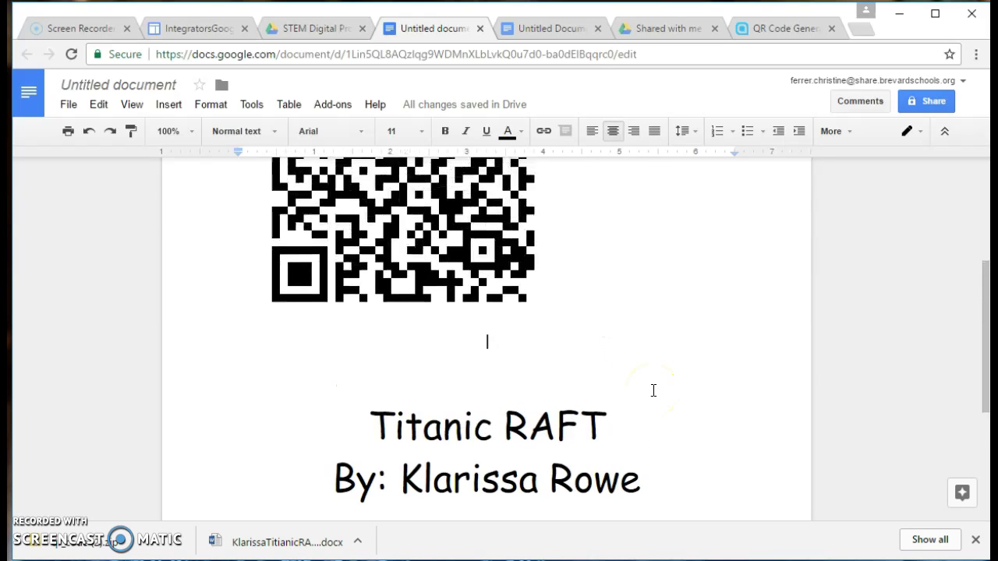
{"action": "scroll", "coordinate": [653, 390], "scroll_direction": "up", "scroll_amount": 3}
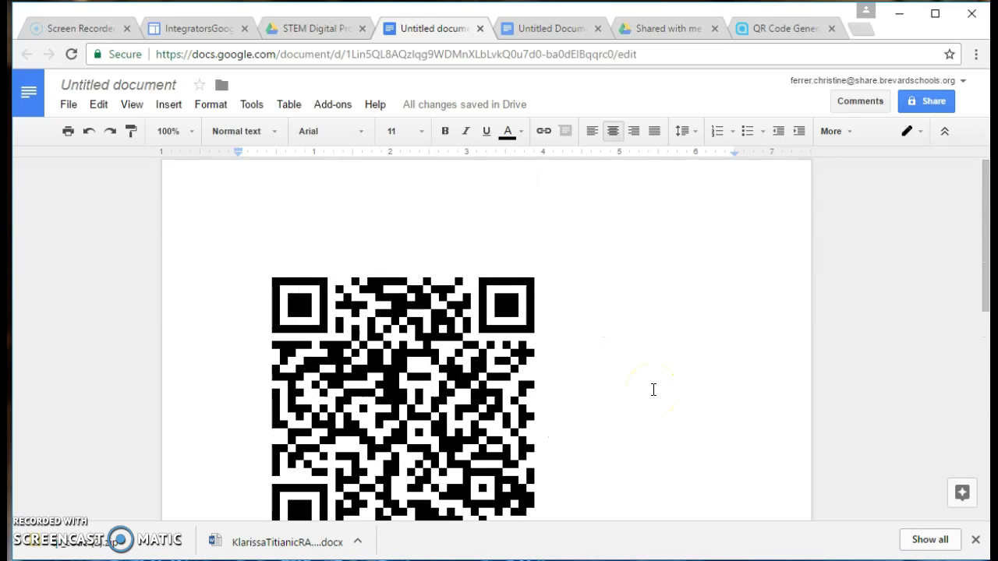
{"action": "left_click", "coordinate": [68, 132]}
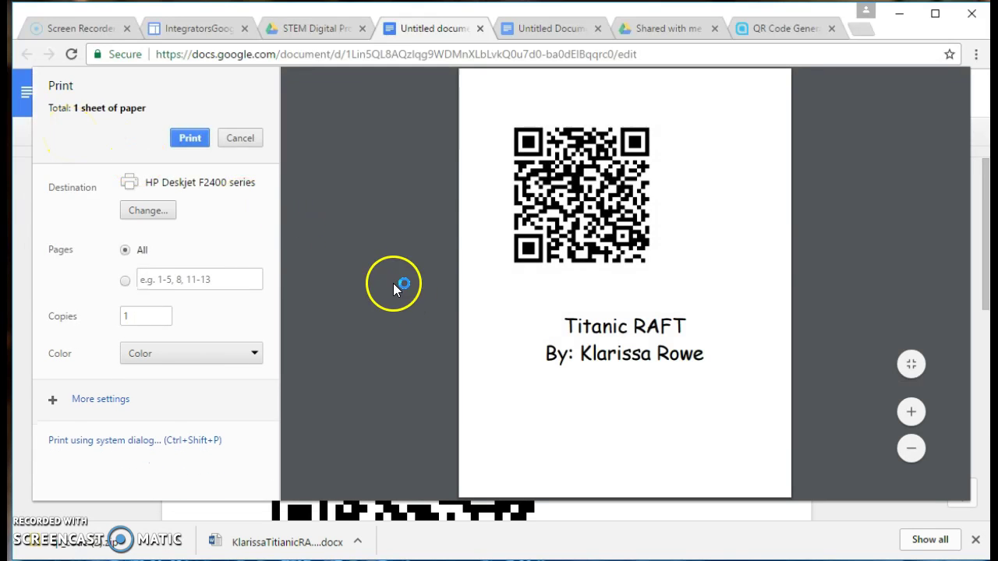
{"action": "left_click", "coordinate": [255, 141]}
Rename the document to the student's first name followed by "QR Code".
{"action": "left_click", "coordinate": [155, 92]}
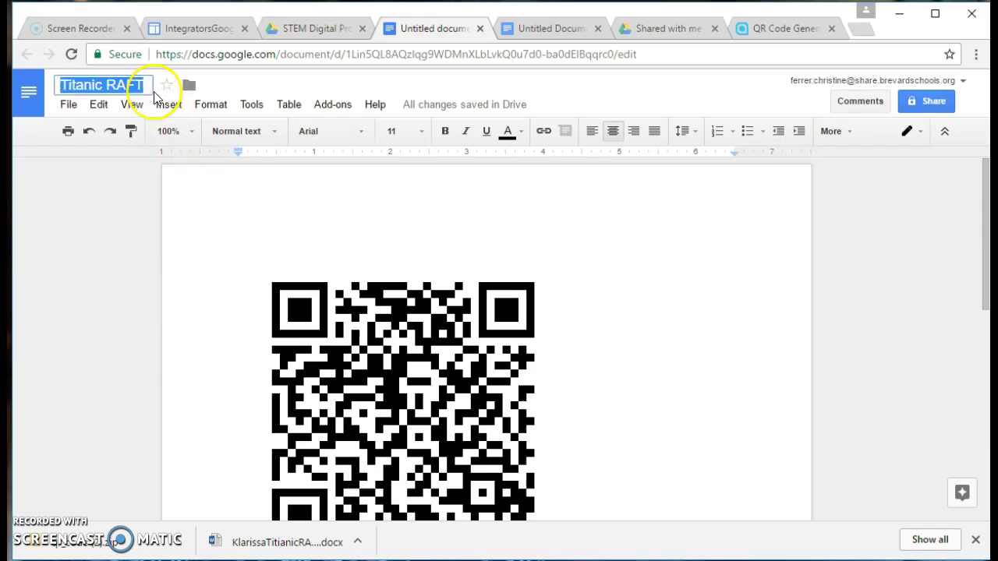
{"action": "left_click", "coordinate": [124, 85]}
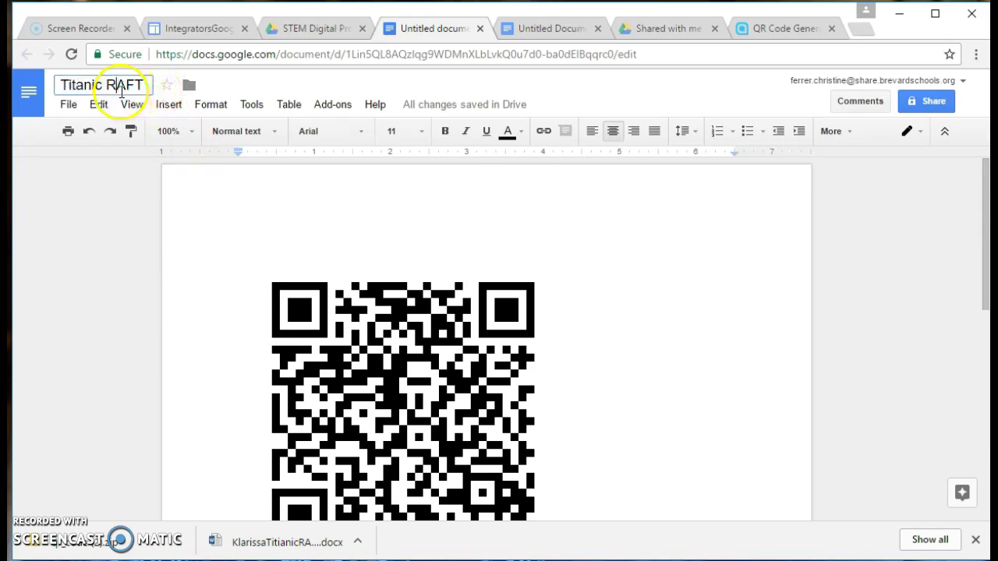
{"action": "left_click_drag", "start_coordinate": [62, 84], "coordinate": [146, 86]}
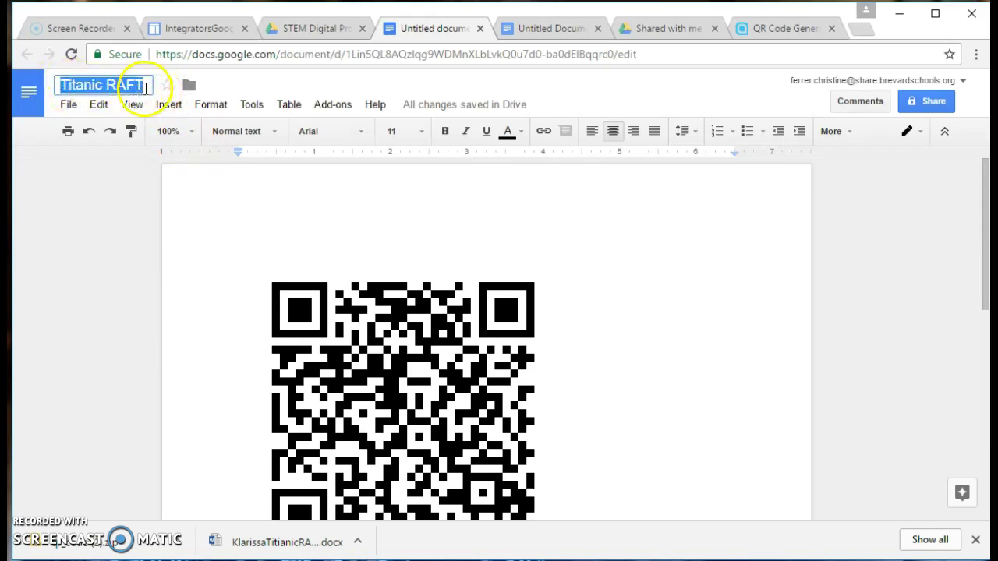
{"action": "type", "text": "Klar"}
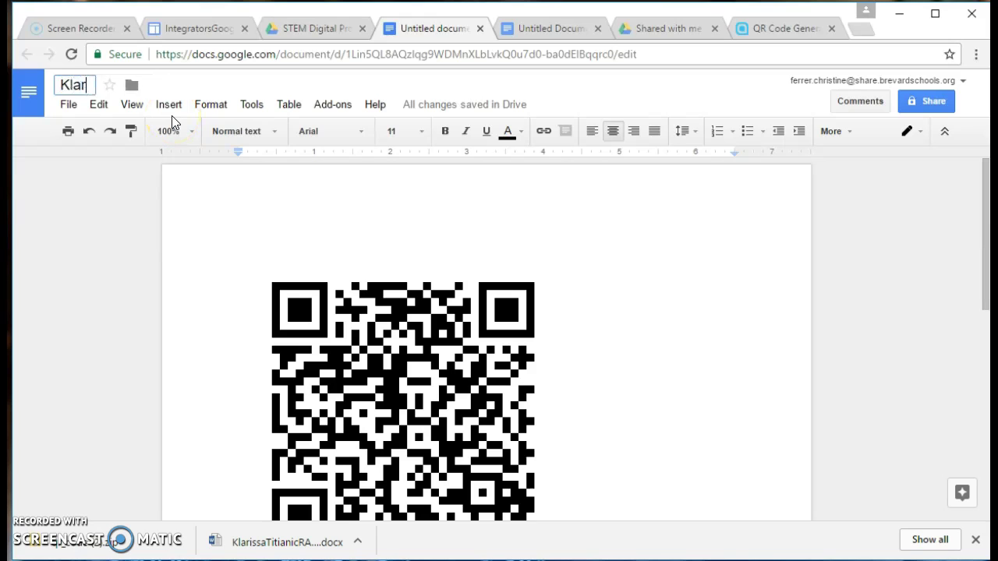
{"action": "type", "text": "issa "}
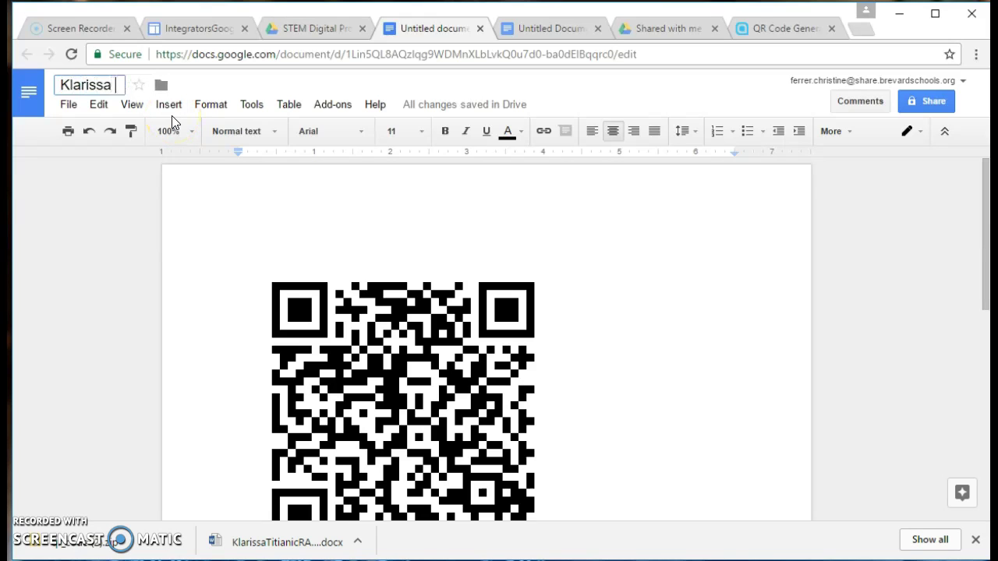
{"action": "type", "text": "QR Code"}
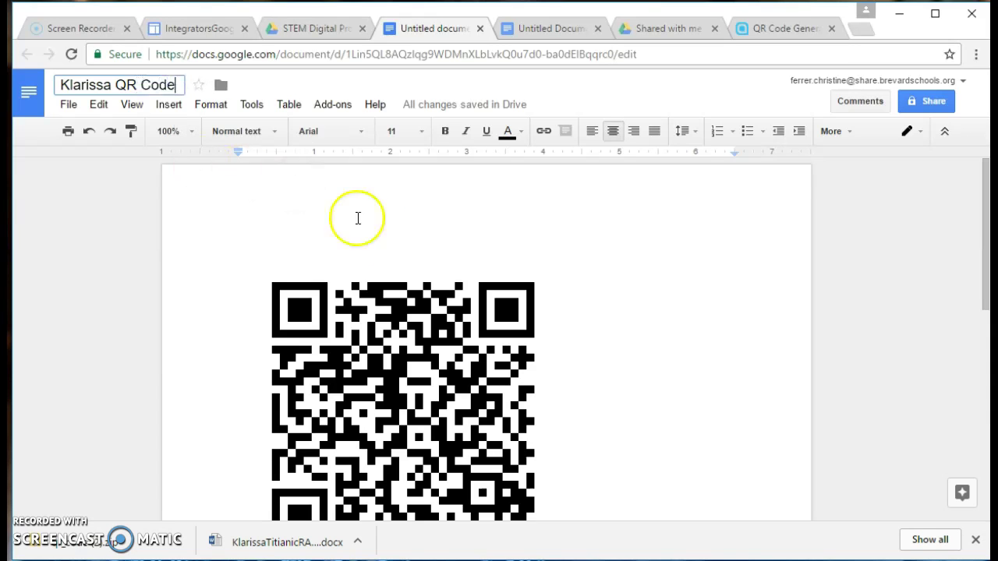
{"action": "key", "text": "Return"}
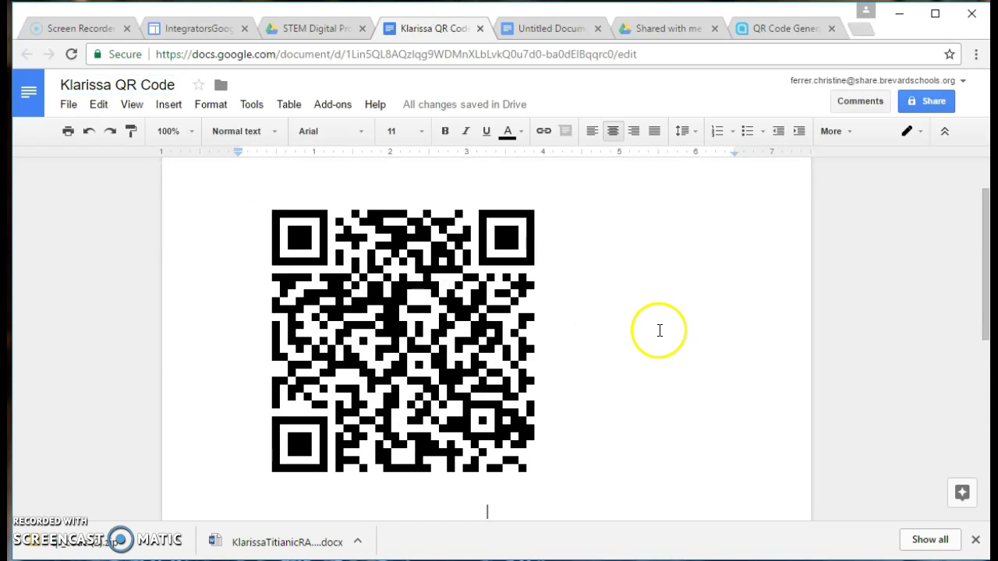
{"action": "scroll", "coordinate": [655, 331], "scroll_direction": "down", "scroll_amount": 3}
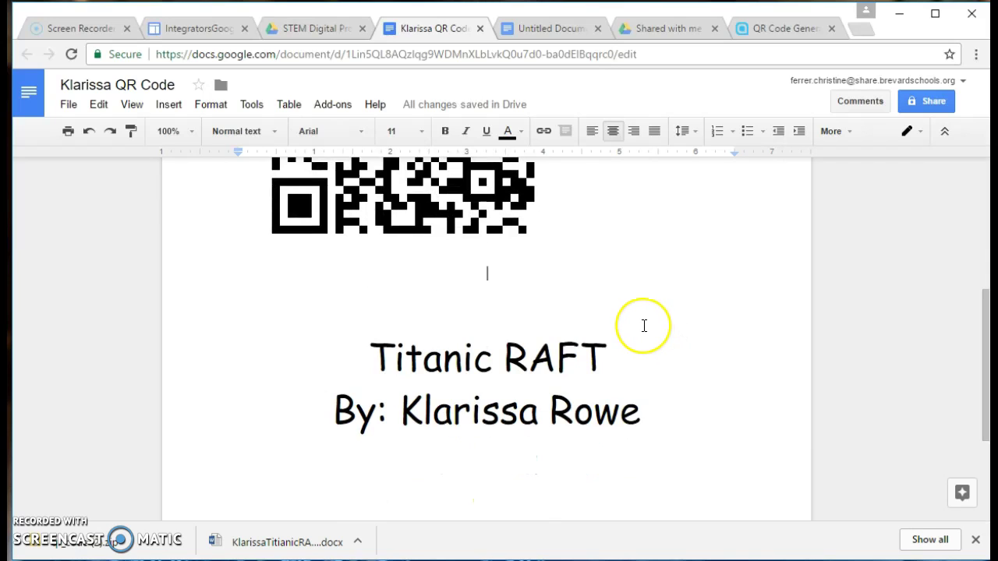
{"action": "scroll", "coordinate": [647, 328], "scroll_direction": "up", "scroll_amount": 1}
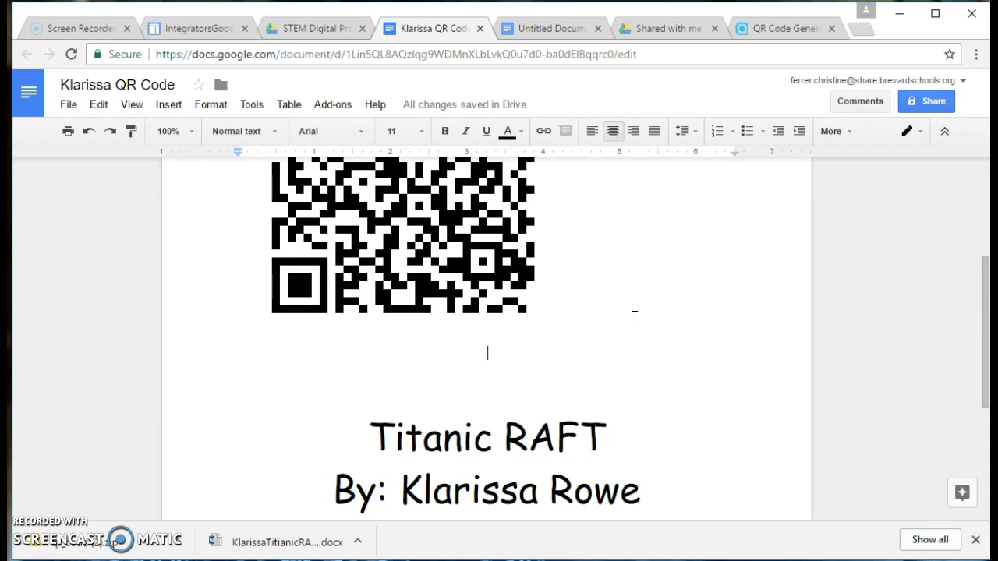
{"action": "scroll", "coordinate": [634, 316], "scroll_direction": "down", "scroll_amount": 1}
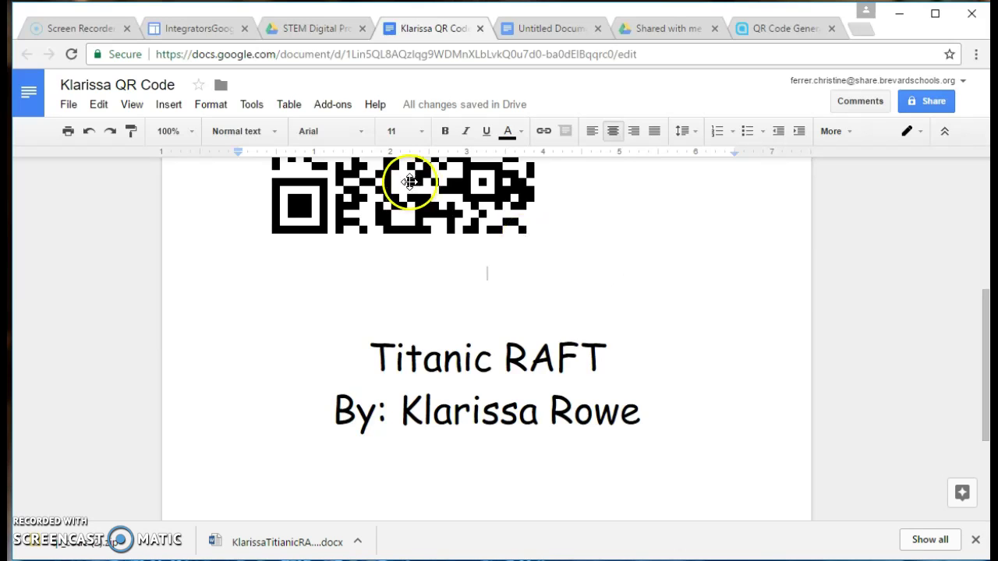
{"action": "scroll", "coordinate": [408, 185], "scroll_direction": "up", "scroll_amount": 2}
{"action": "scroll", "coordinate": [666, 319], "scroll_direction": "up", "scroll_amount": 2}
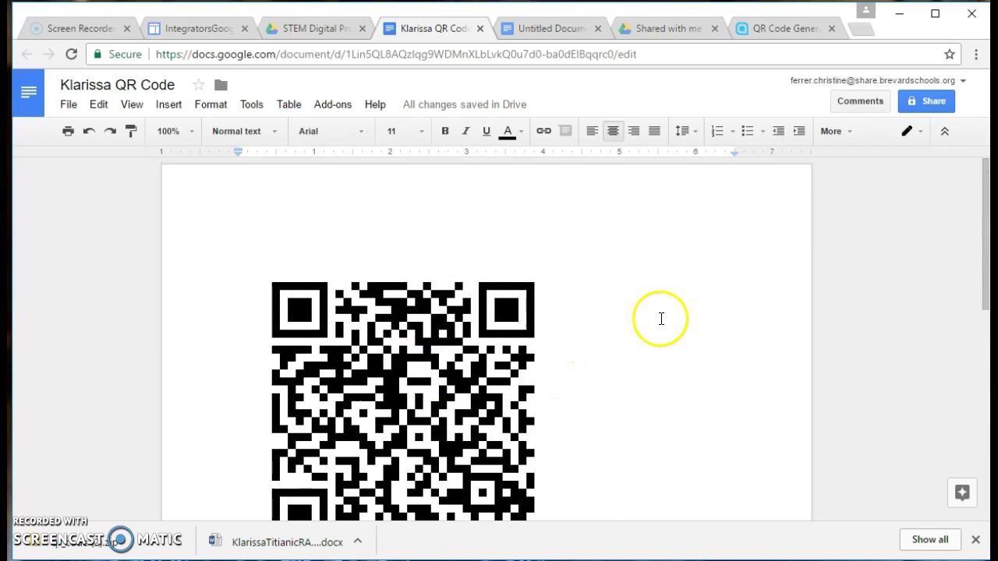
{"action": "scroll", "coordinate": [652, 412], "scroll_direction": "down", "scroll_amount": 1}
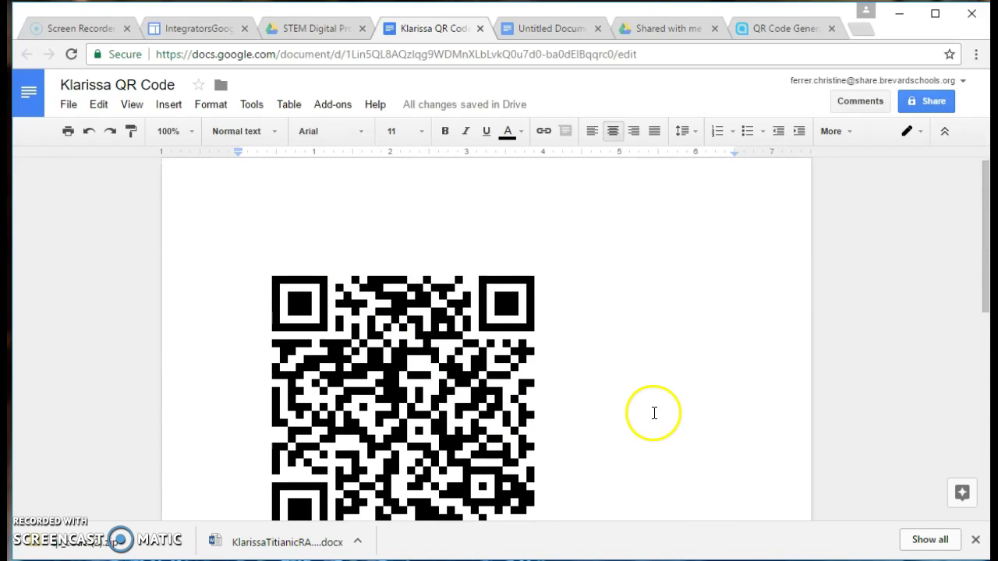